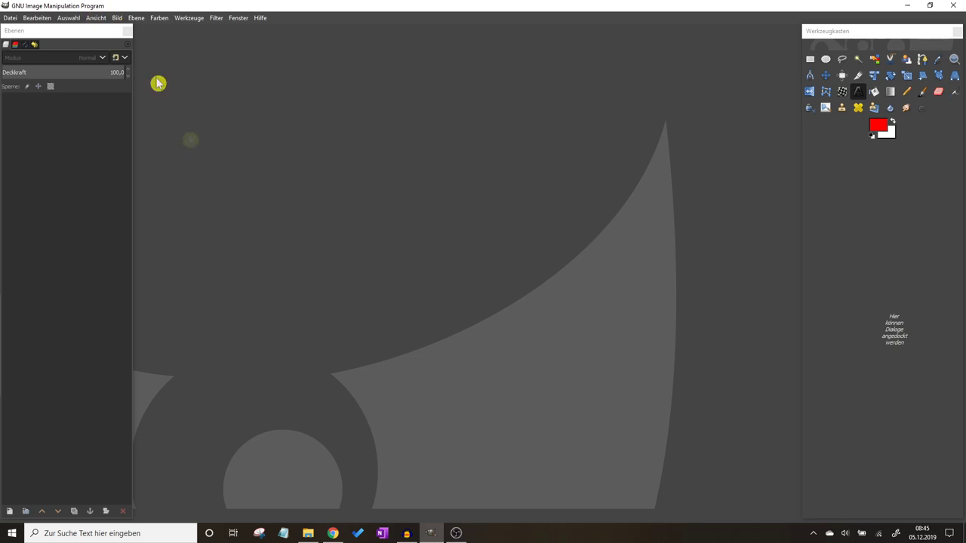
Step: Bring the Chrome window with Google results for 'gimp kostenlos downloaden' to the front
click(337, 534)
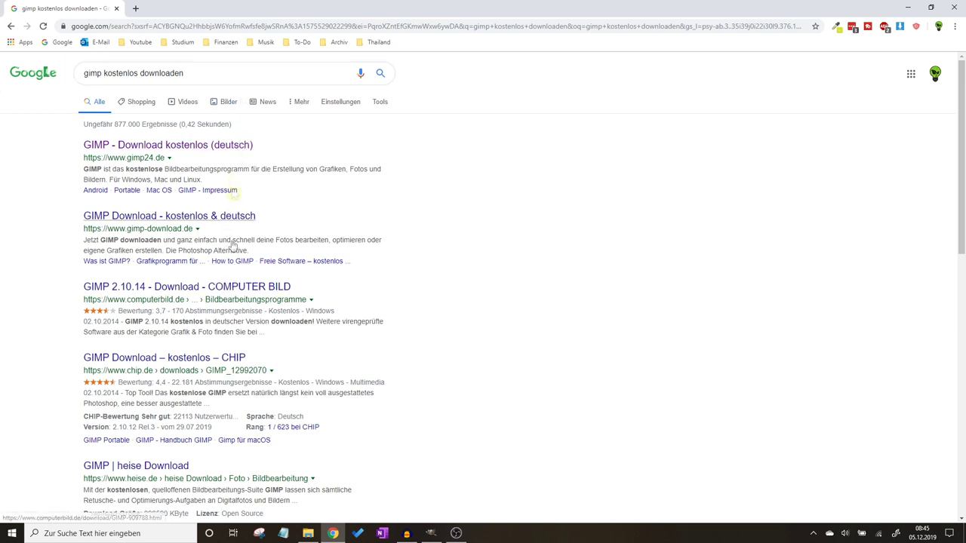
Step: Return from Chrome to the empty GIMP window with Alt+Tab
key(alt+Tab)
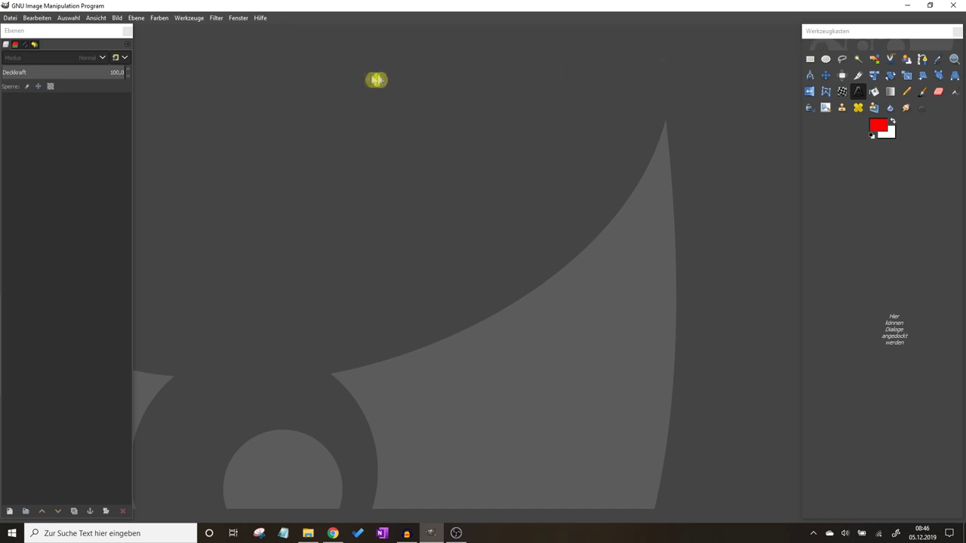
Step: Open the Werkzeugeinstellungen (Tool Options) dialog and dock it with the toolbox
click(239, 18)
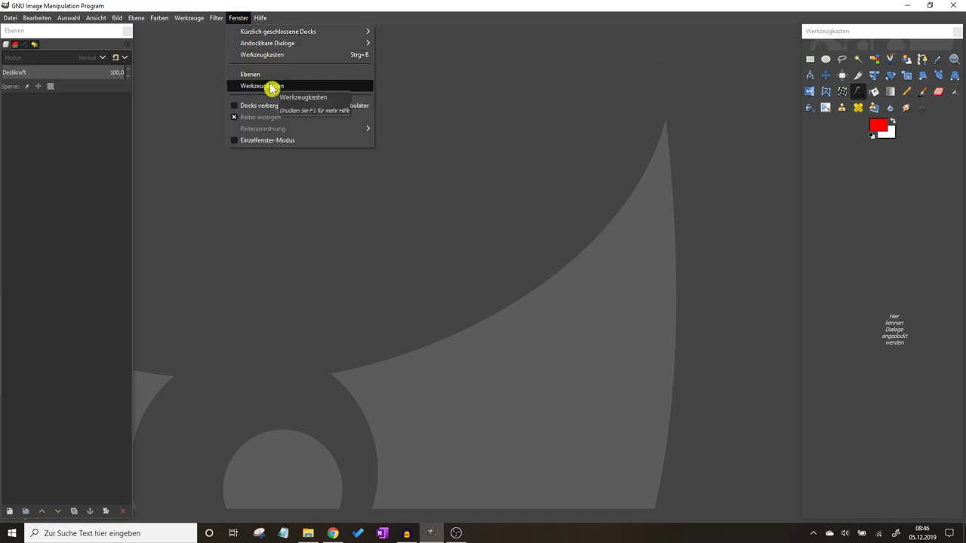
mouse_move(268, 43)
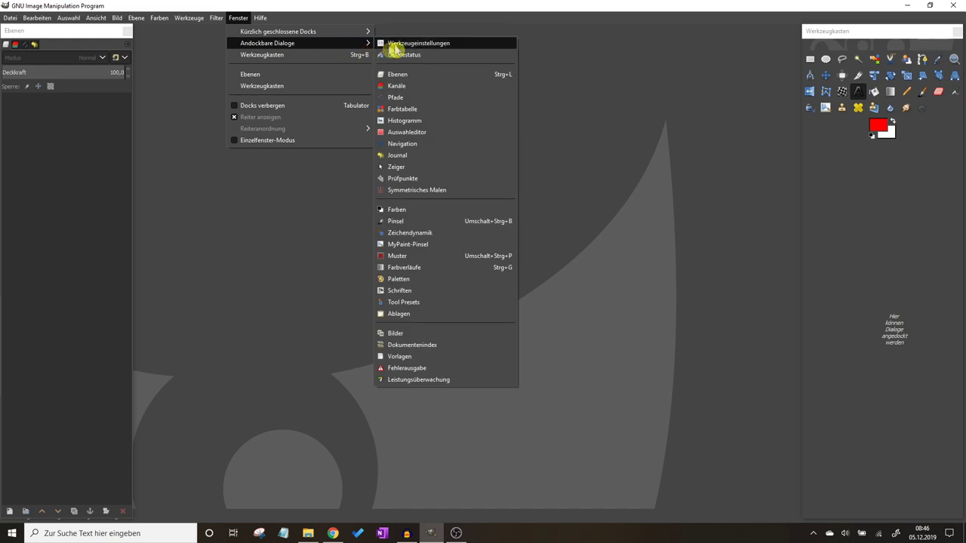
click(412, 46)
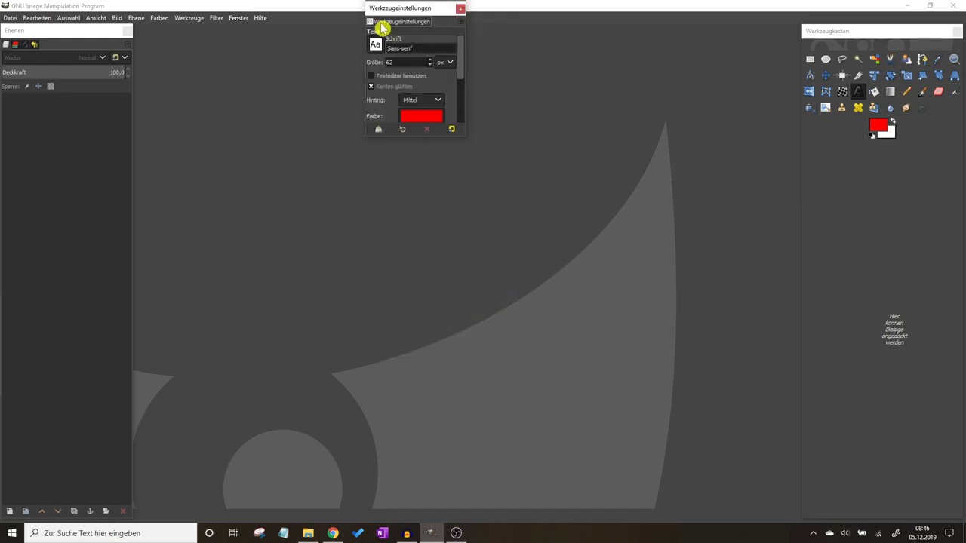
drag(372, 27, 862, 259)
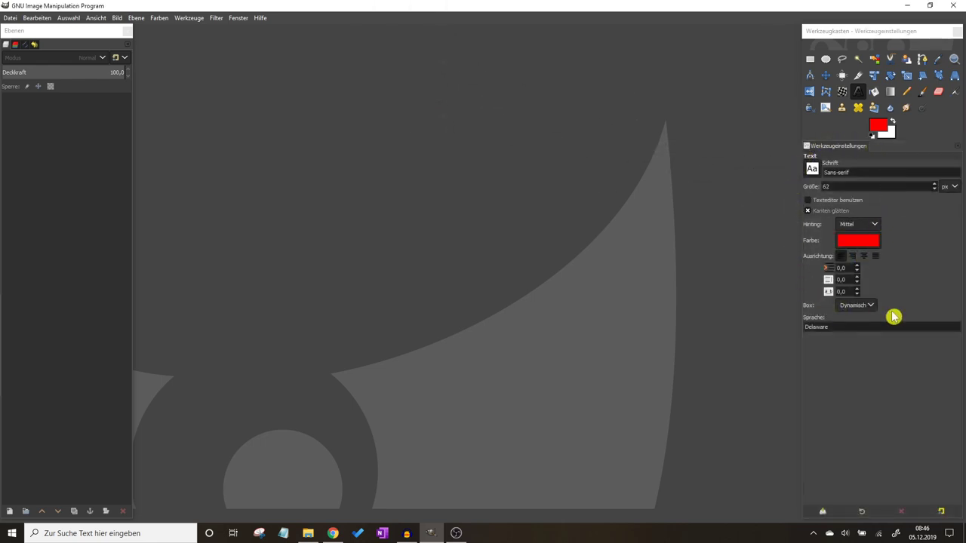
click(13, 18)
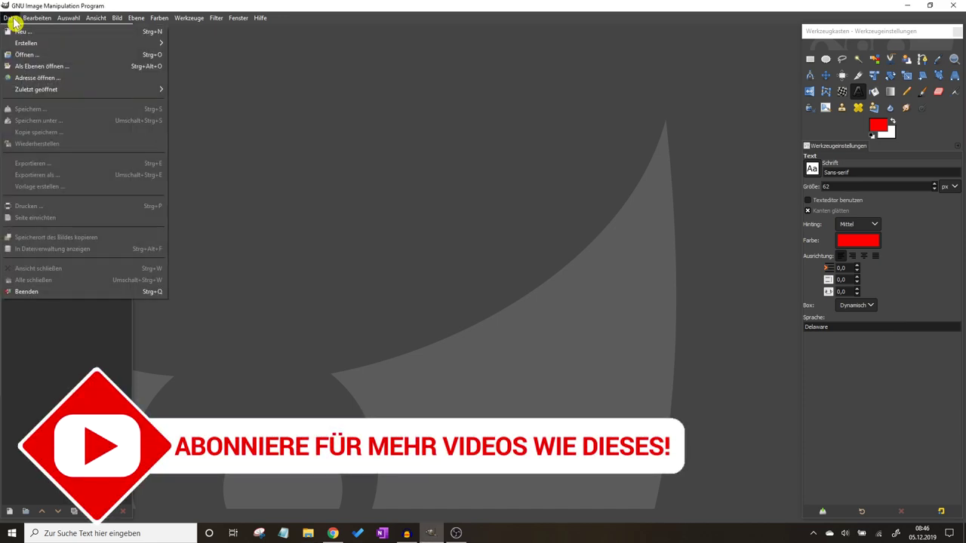
Step: Open 'Schrift & Objekte Umranden.png' from the Downloads folder
click(39, 58)
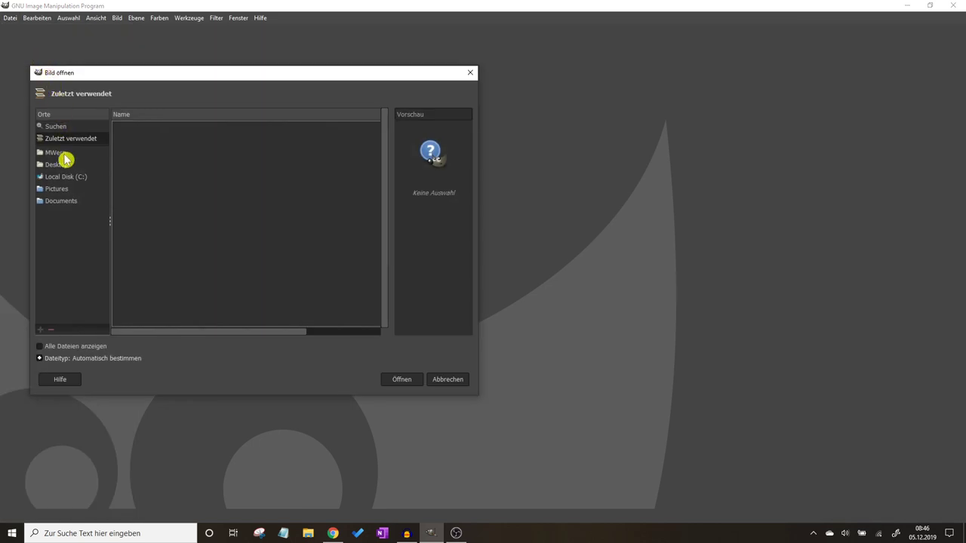
click(65, 159)
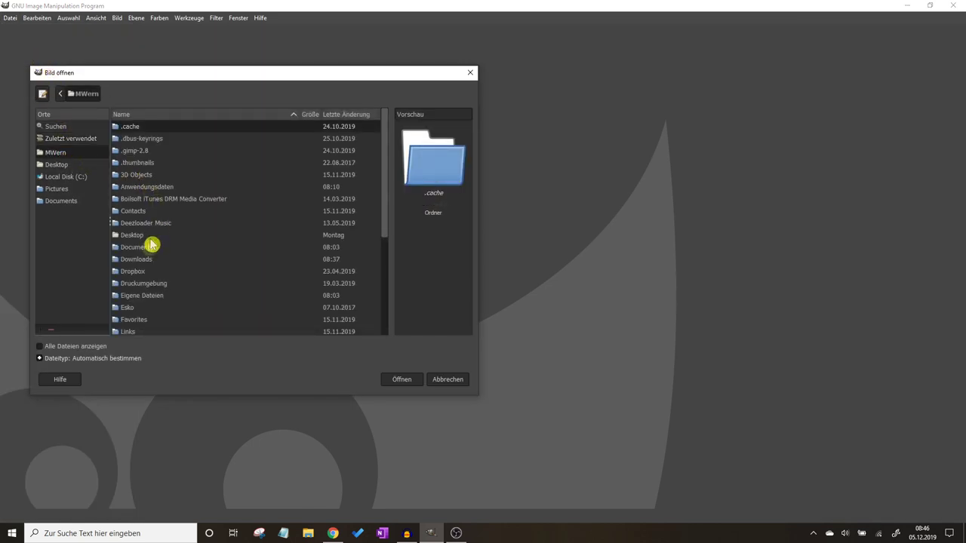
double_click(145, 262)
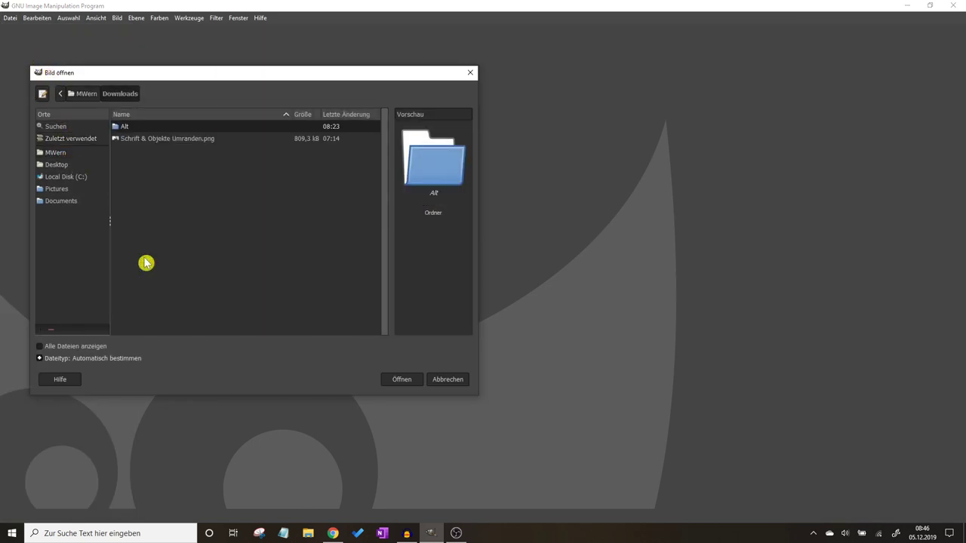
click(161, 139)
click(413, 380)
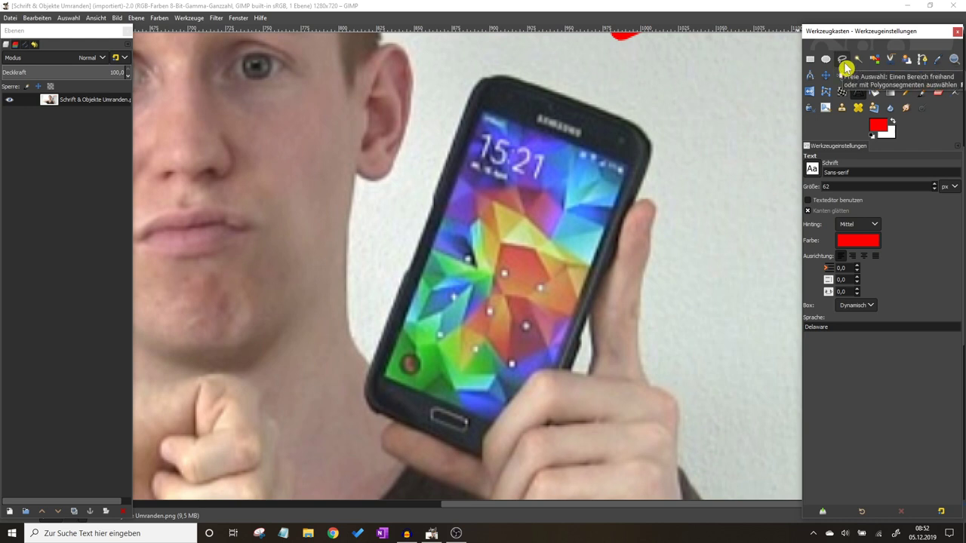
click(843, 64)
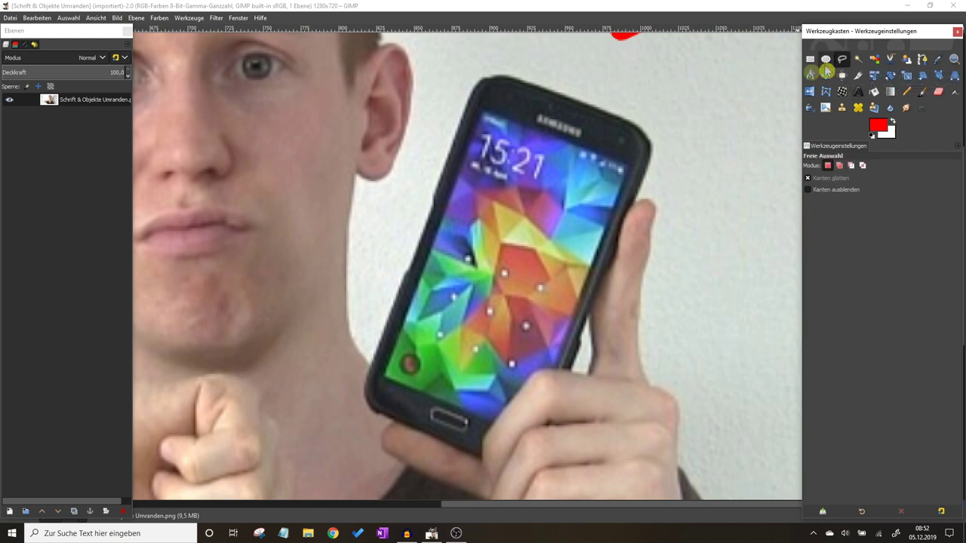
Step: Start the Free Select outline along the phone's top edge and rounded top corner
click(624, 119)
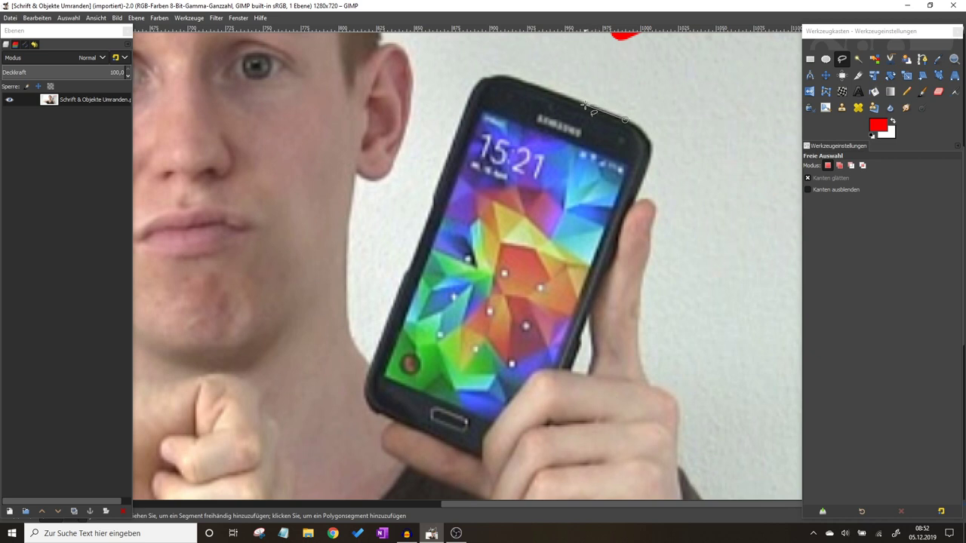
click(536, 87)
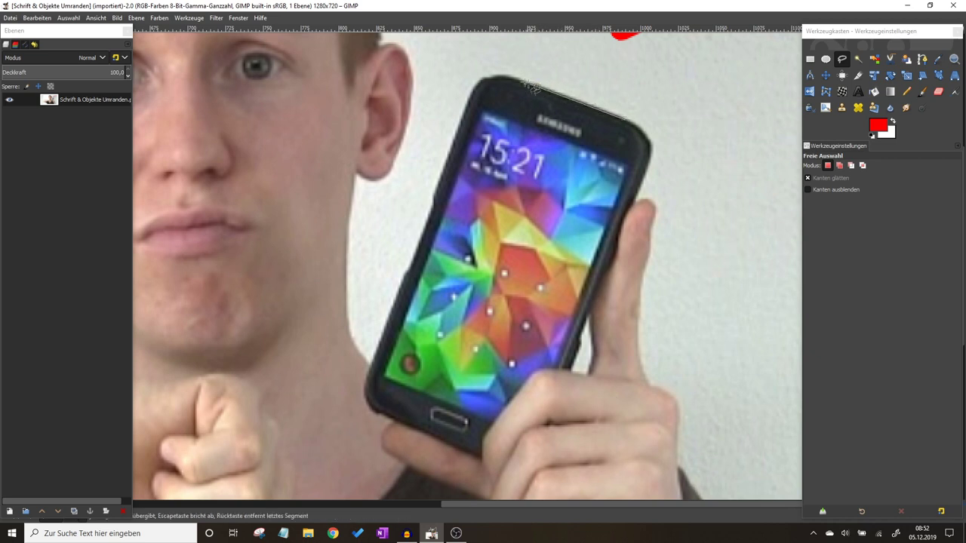
click(508, 76)
scroll(490, 72, up, 2)
scroll(489, 72, up, 2)
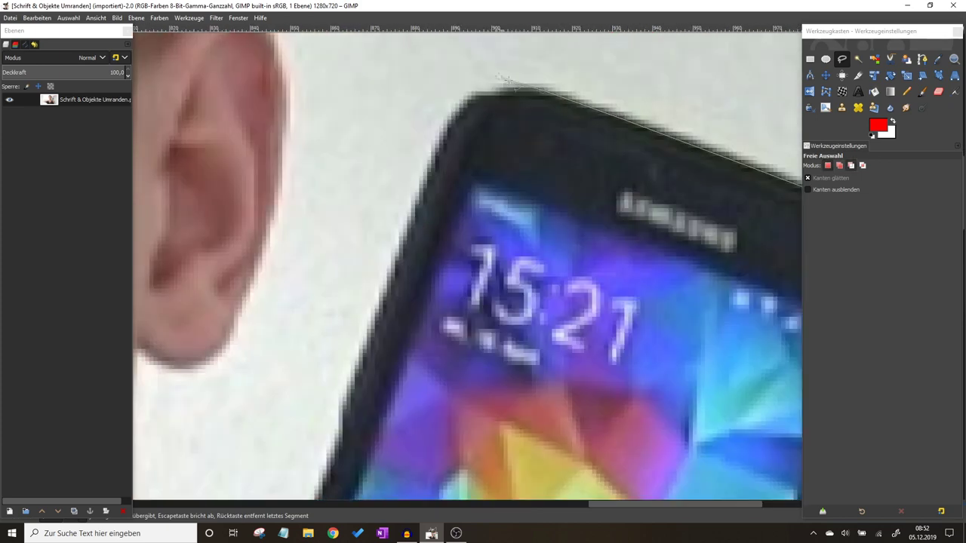
drag(531, 93, 453, 127)
click(512, 134)
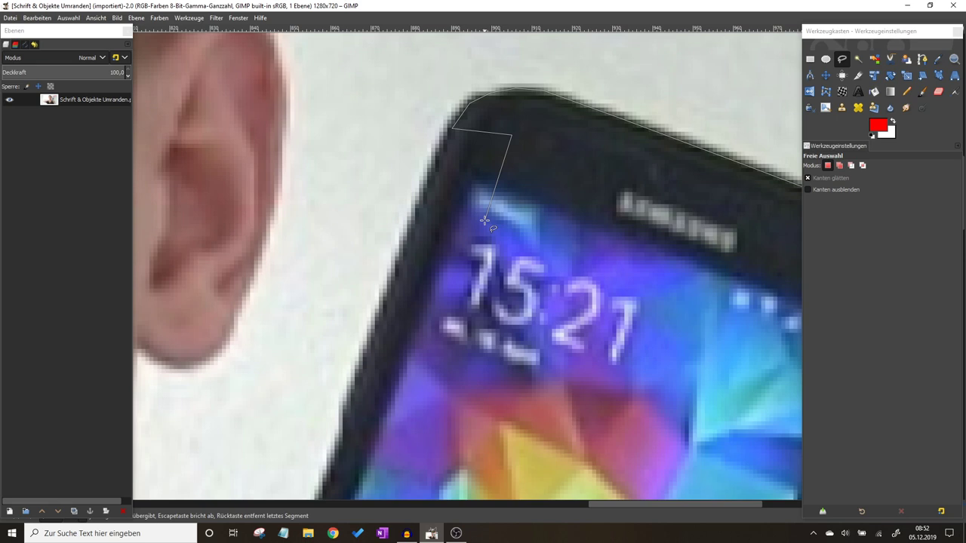
key(BackSpace)
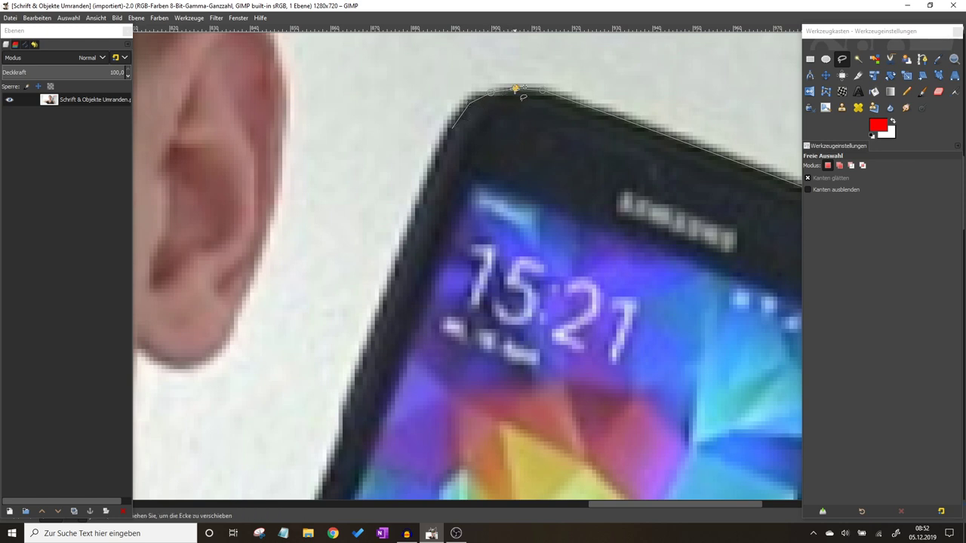
mouse_move(515, 89)
mouse_down()
mouse_move(514, 99)
mouse_move(514, 88)
mouse_up()
Step: Continue the outline down the phone's left edge, bottom and right side, closing it
scroll(468, 144, down, 4)
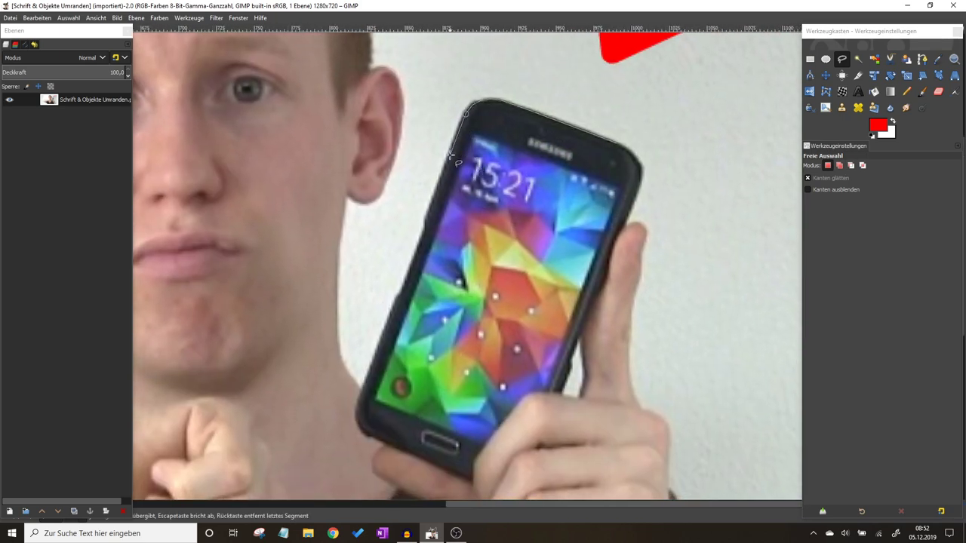
click(450, 155)
scroll(436, 198, up, 2)
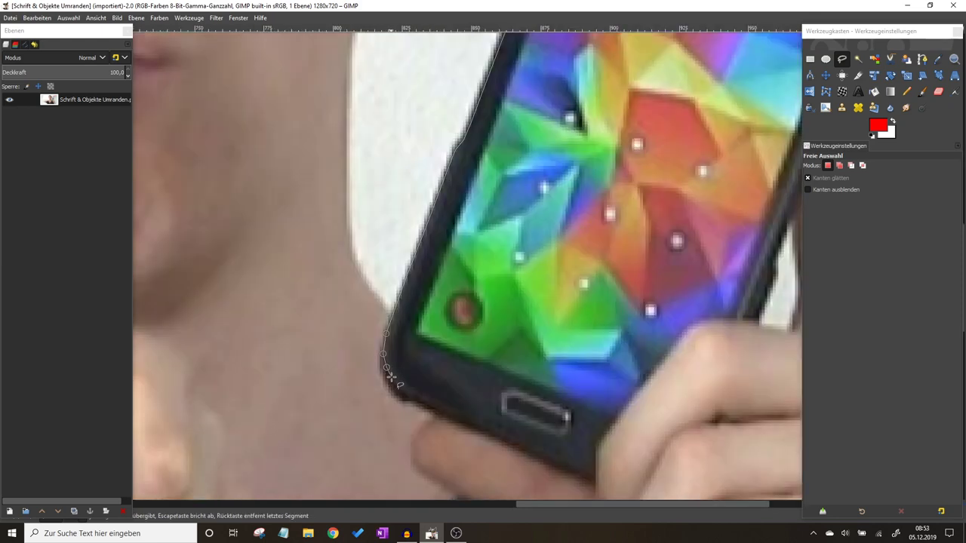
drag(392, 378, 449, 394)
scroll(545, 185, up, 3)
scroll(545, 181, right, 2)
click(539, 167)
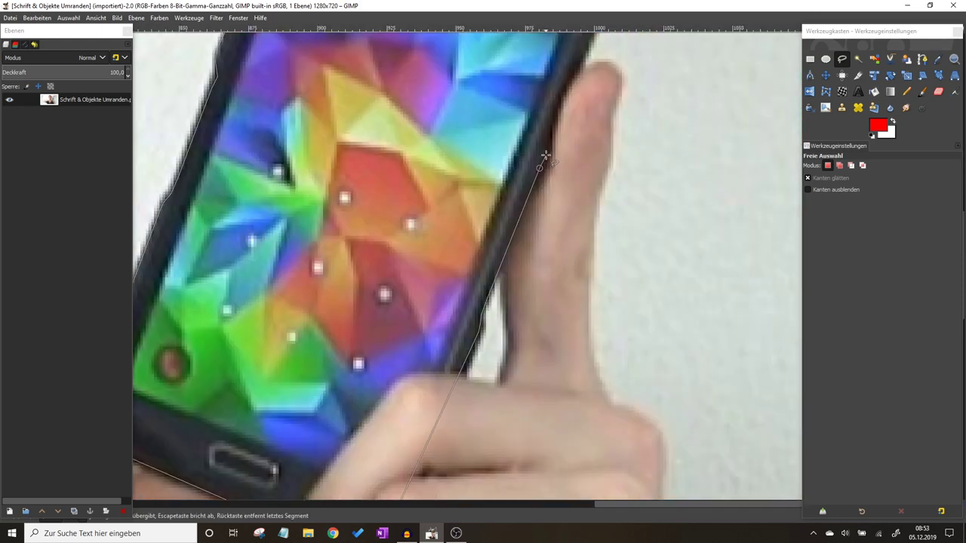
scroll(547, 158, up, 5)
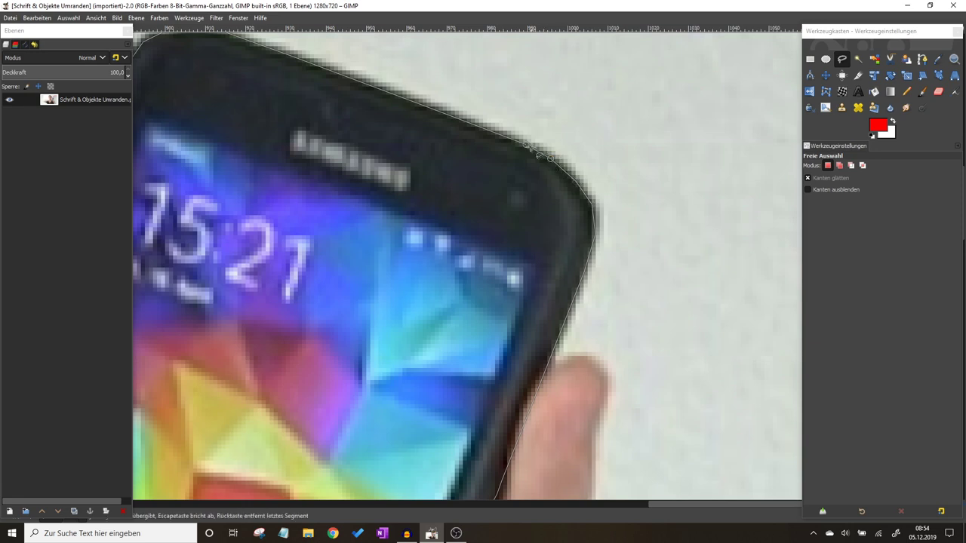
click(526, 145)
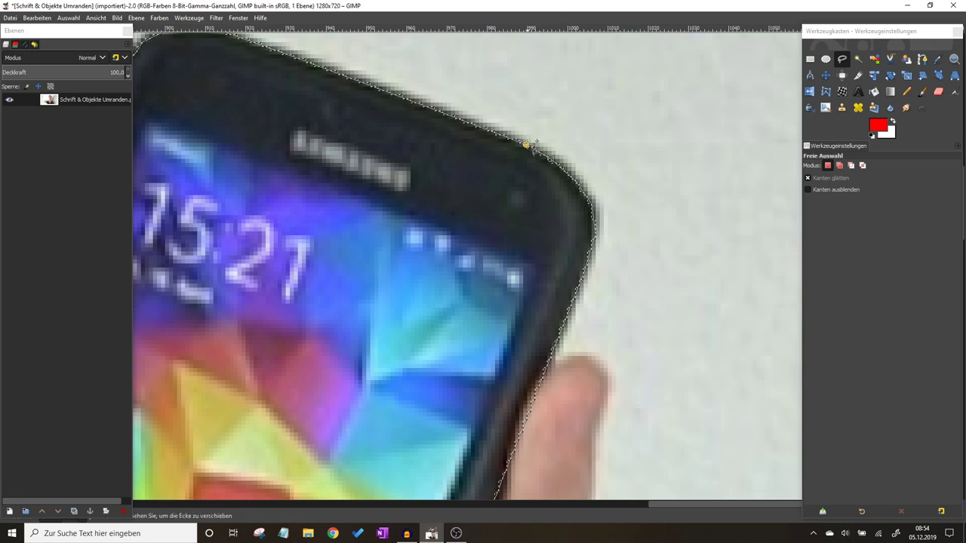
Step: Commit the phone selection, copy it and paste it back as a floating selection
key(Return)
scroll(438, 127, down, 1)
scroll(392, 249, down, 1)
scroll(392, 249, down, 1)
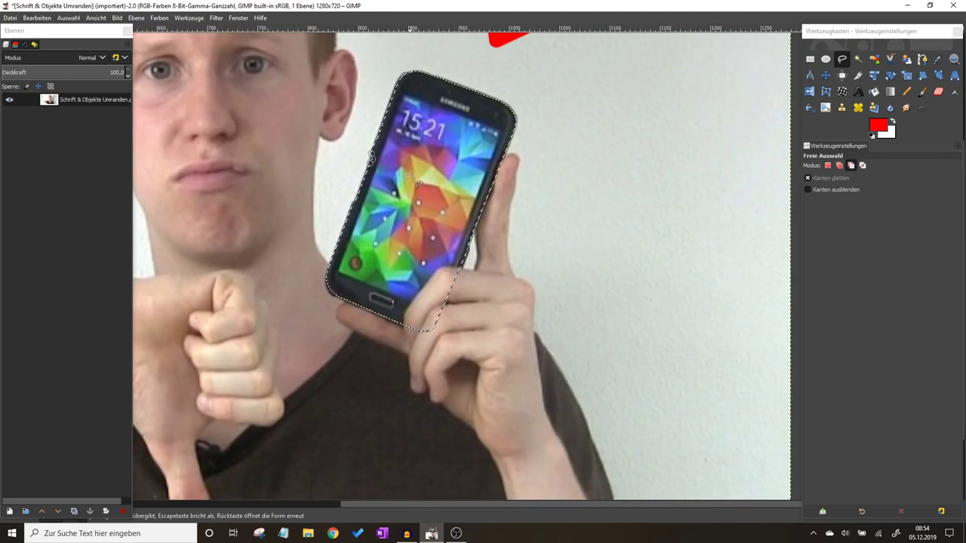
scroll(421, 182, down, 1)
key(Return)
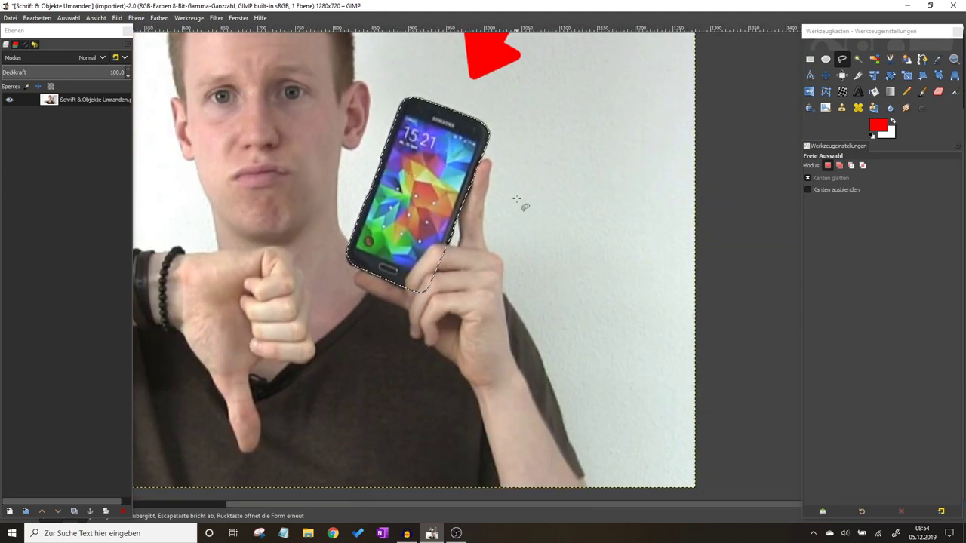
key(ctrl)
key(ctrl+c)
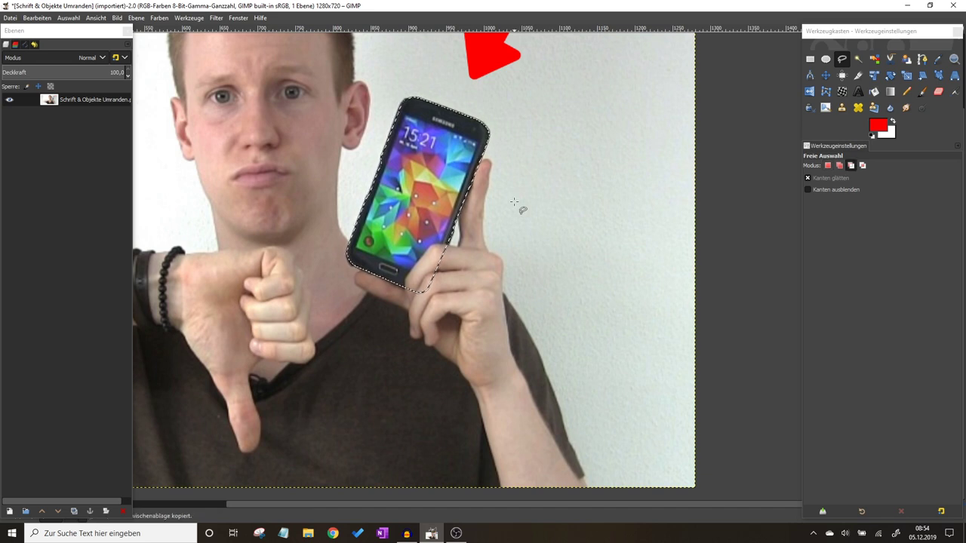
key(ctrl+v)
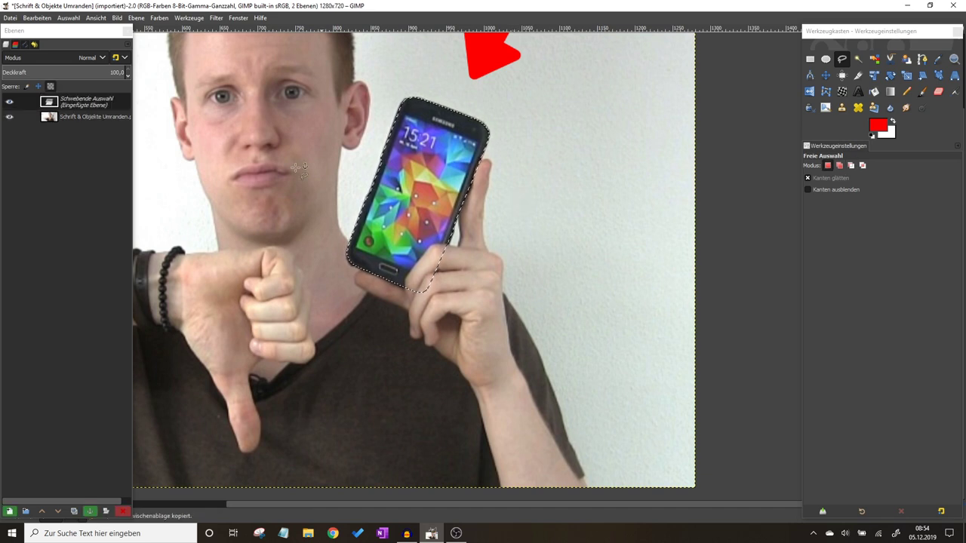
click(98, 103)
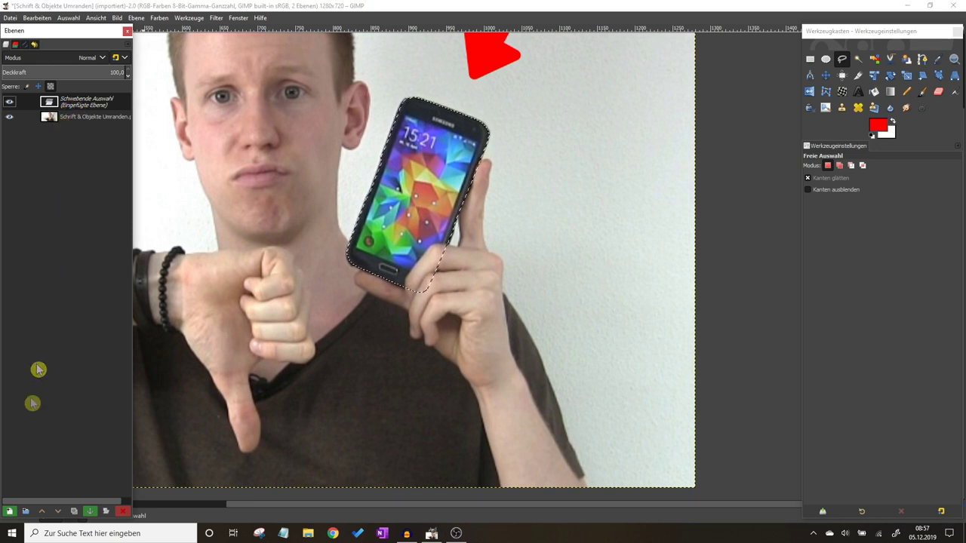
Step: Make the pasted phone its own layer and add a transparent layer 'Ebene' beneath it
click(12, 513)
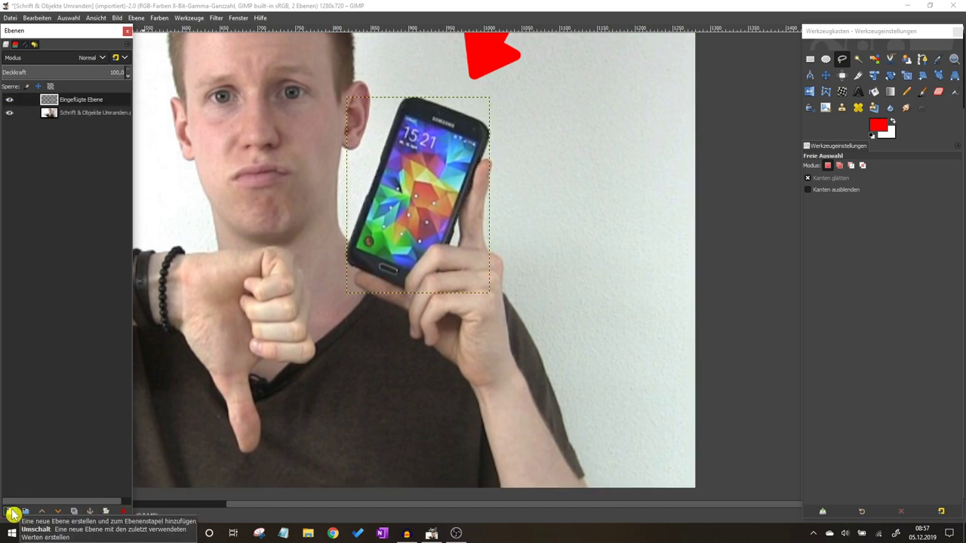
click(88, 113)
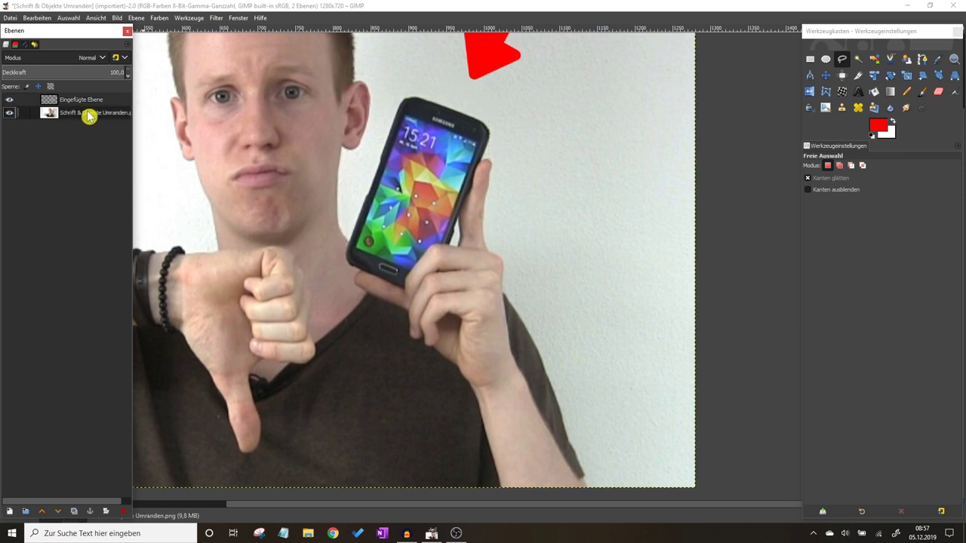
click(10, 512)
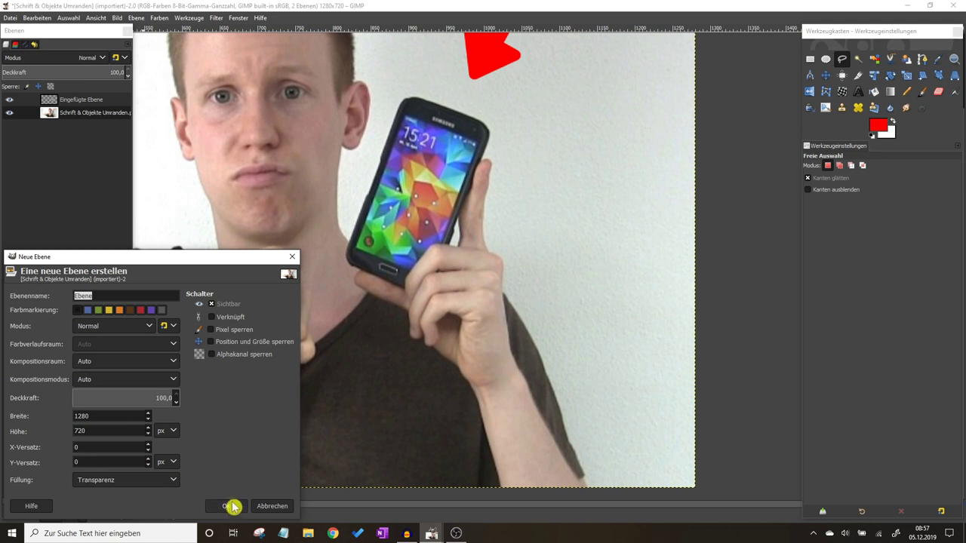
click(232, 507)
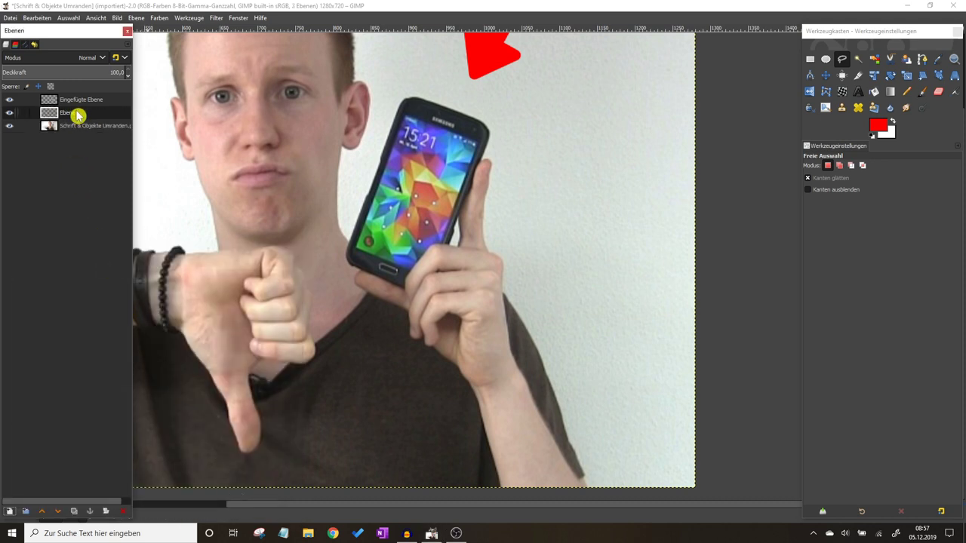
click(80, 101)
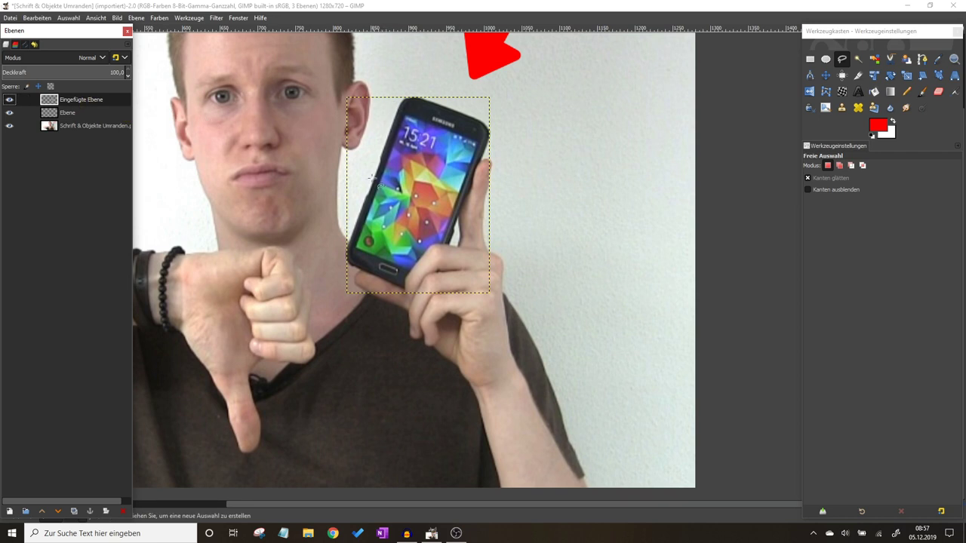
click(107, 126)
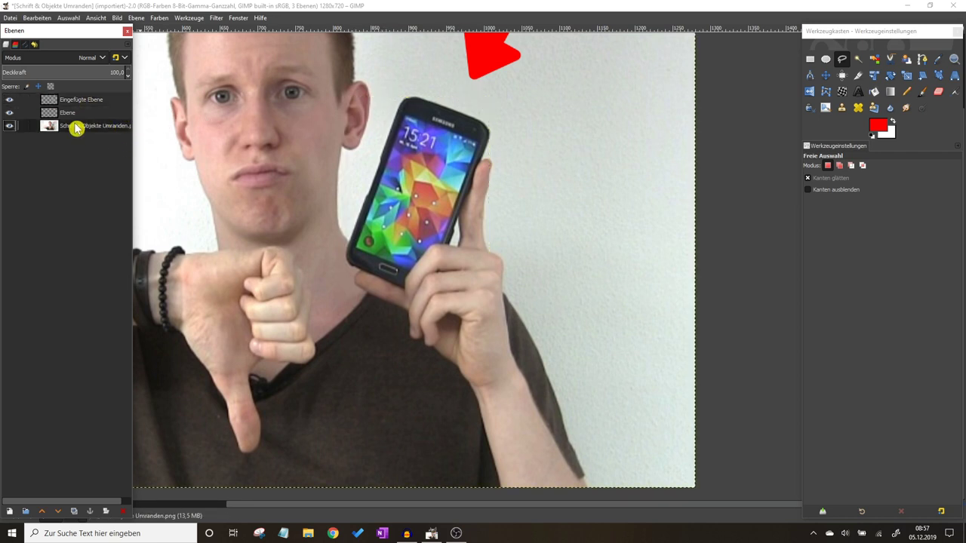
right_click(81, 104)
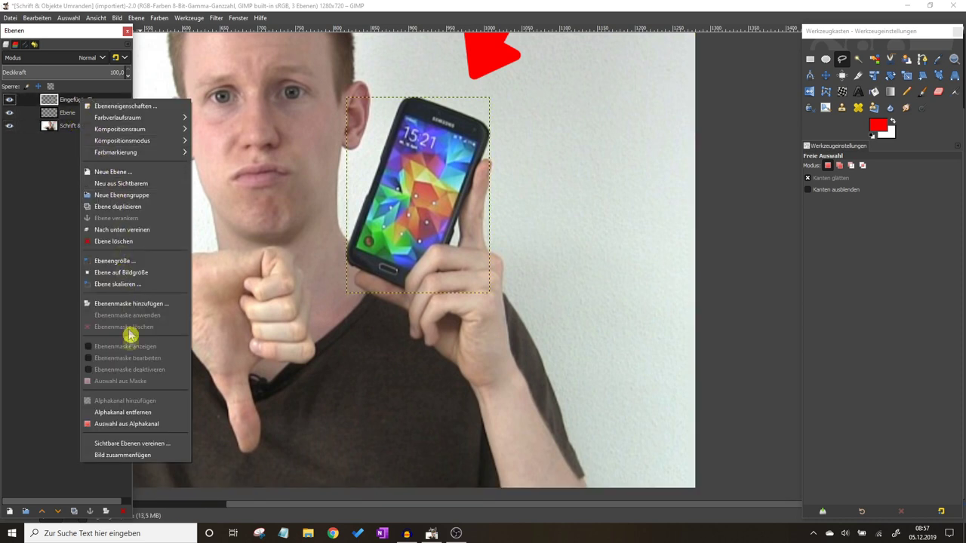
Step: Turn the pasted phone layer's alpha into a selection and grow it by 25 px
click(132, 427)
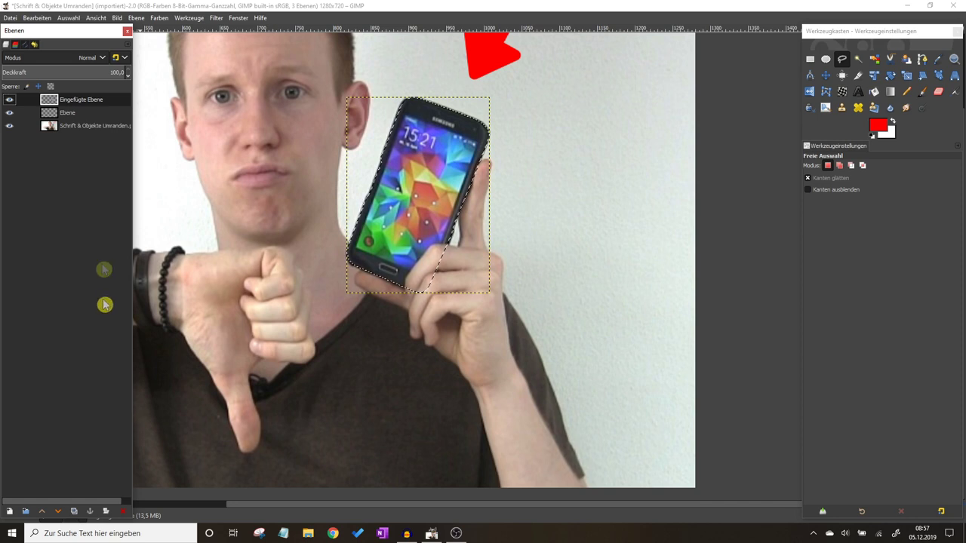
click(70, 18)
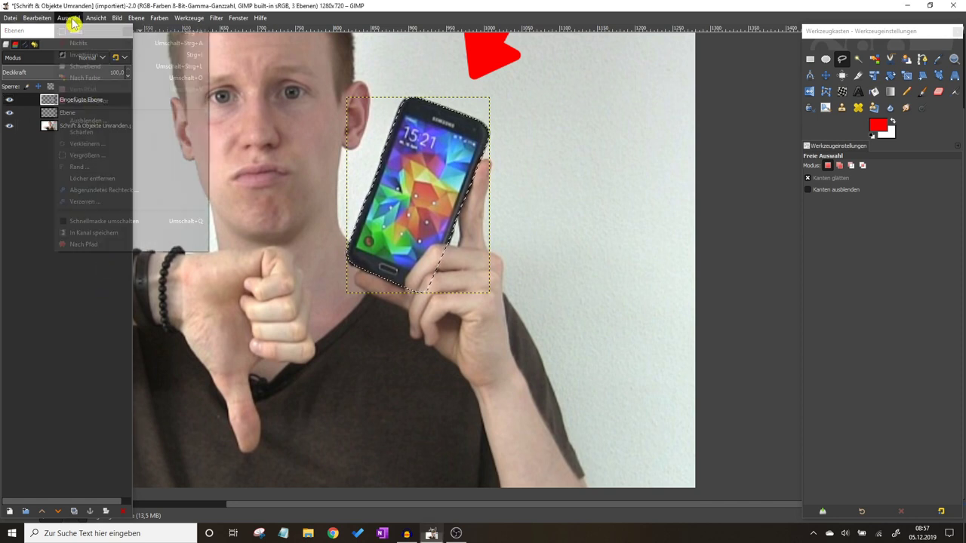
click(109, 156)
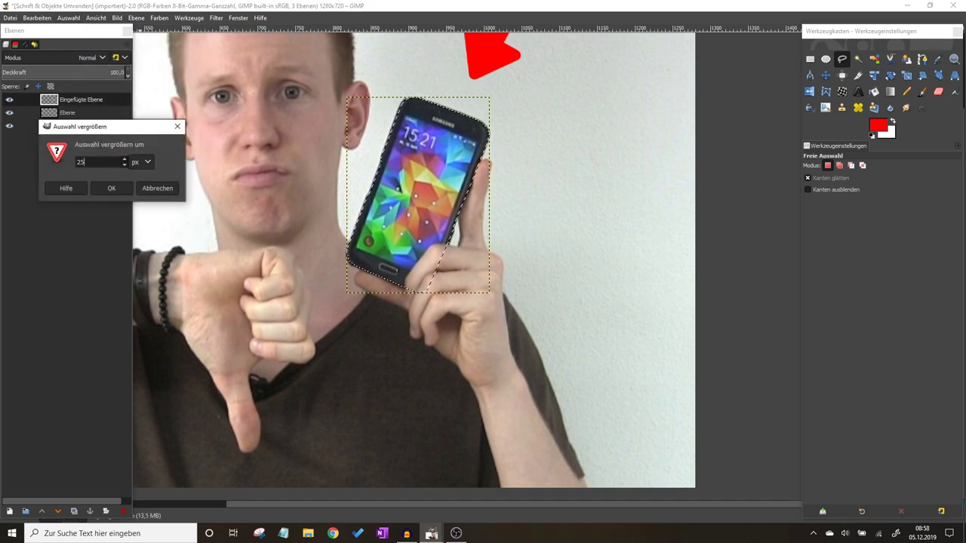
click(110, 192)
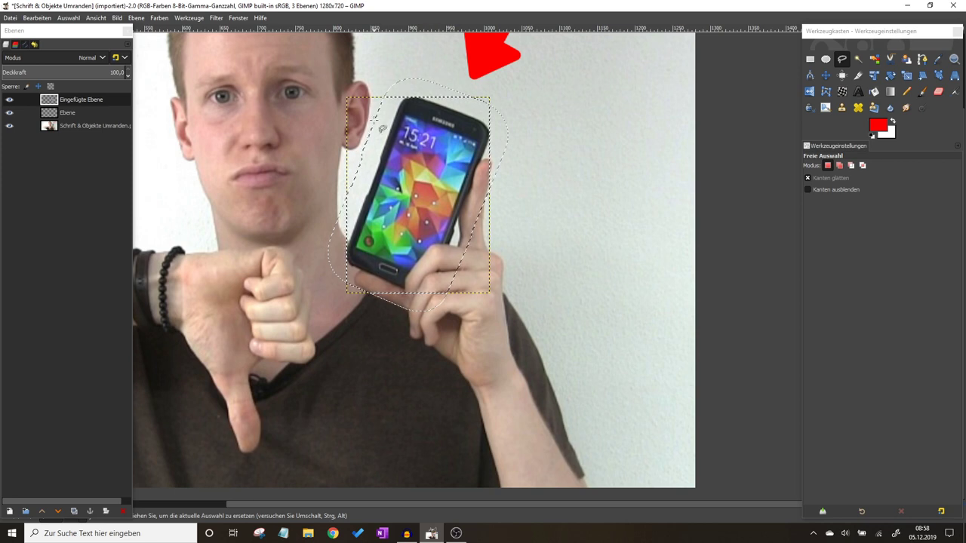
ctrl+scroll(375, 119, up, 1)
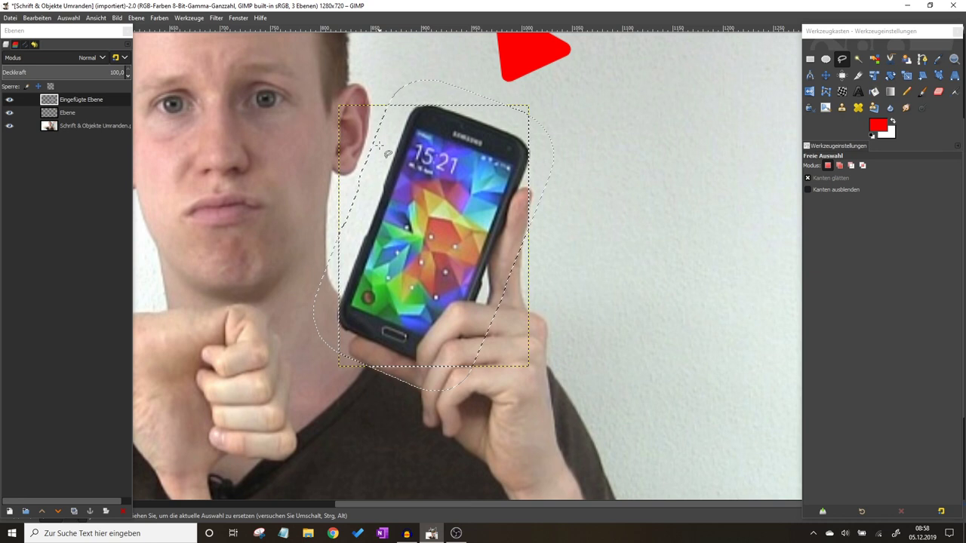
click(68, 17)
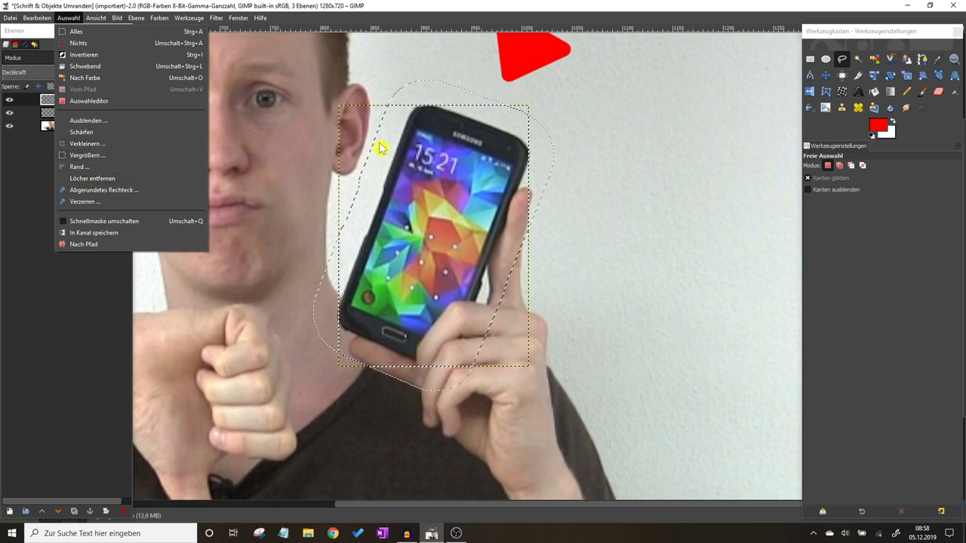
click(28, 174)
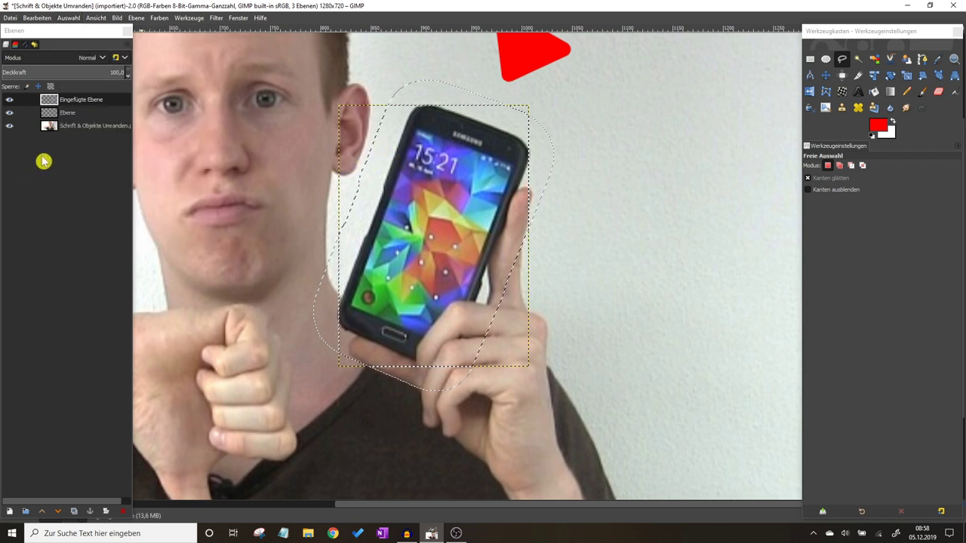
click(87, 114)
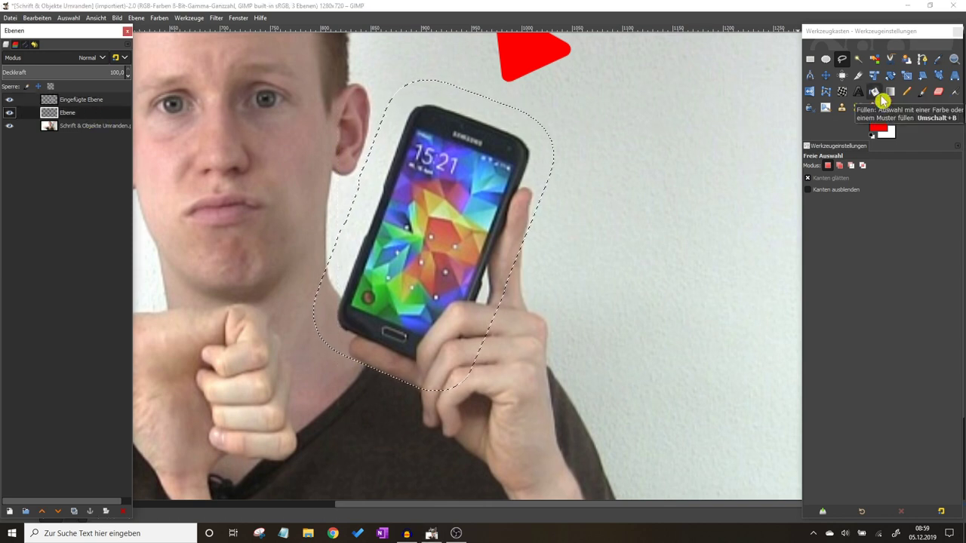
Step: Bucket-fill the grown selection on the Ebene layer with red
click(875, 93)
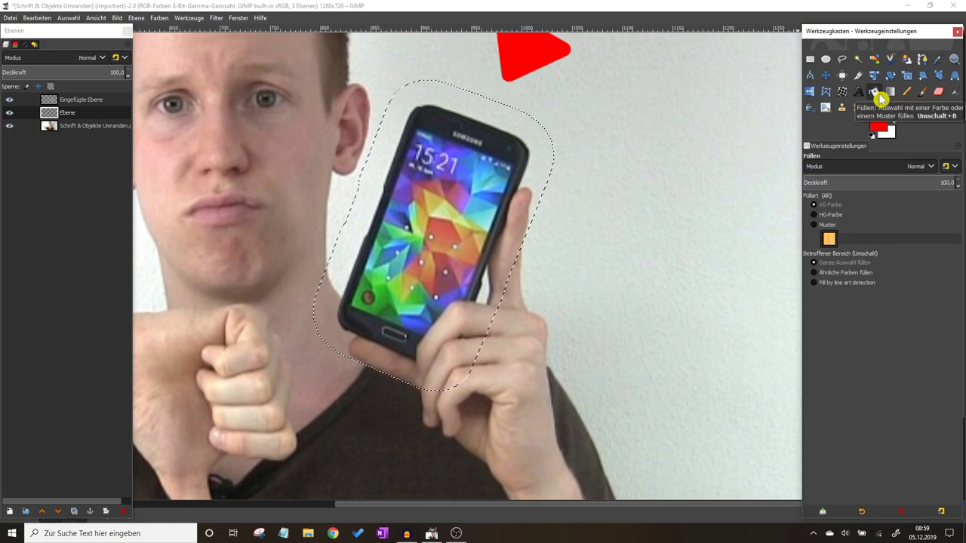
click(881, 131)
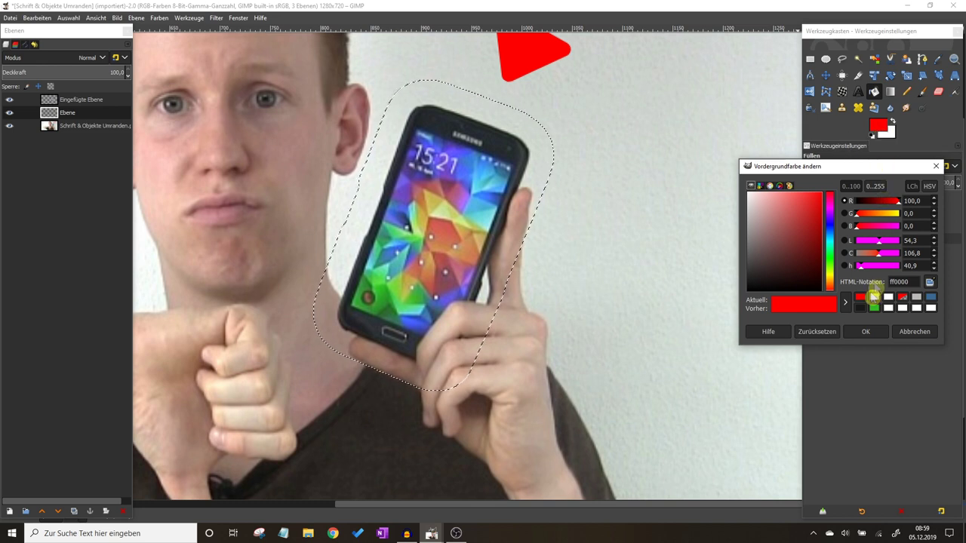
click(872, 332)
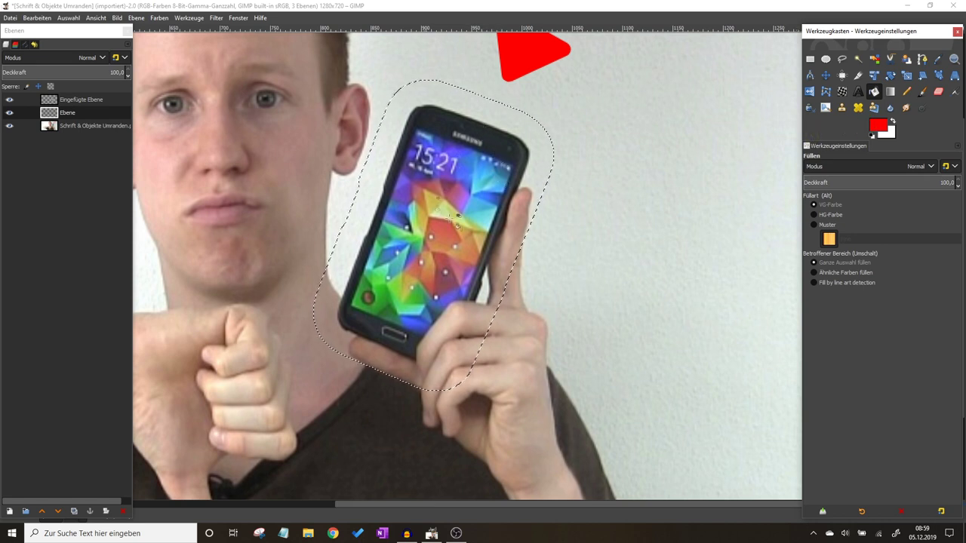
click(484, 115)
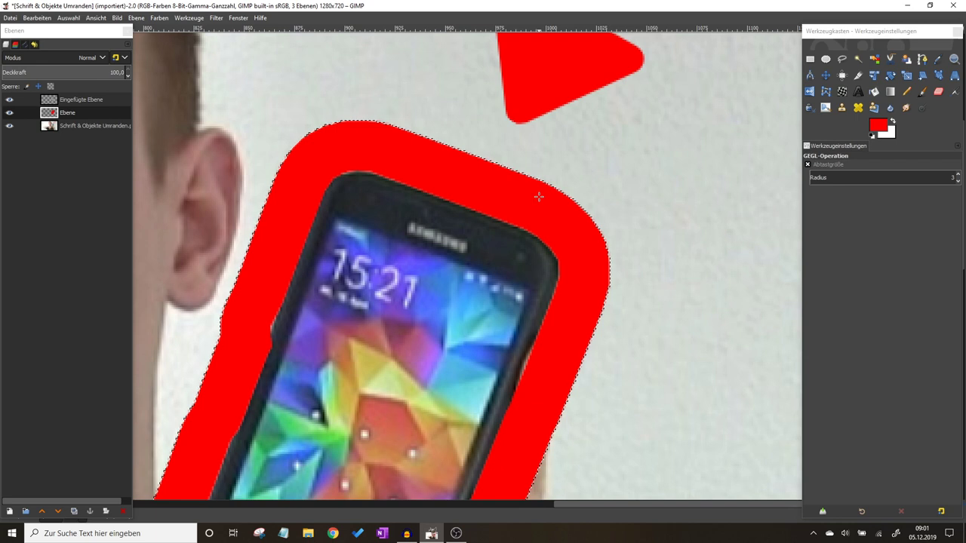
click(217, 18)
mouse_move(241, 85)
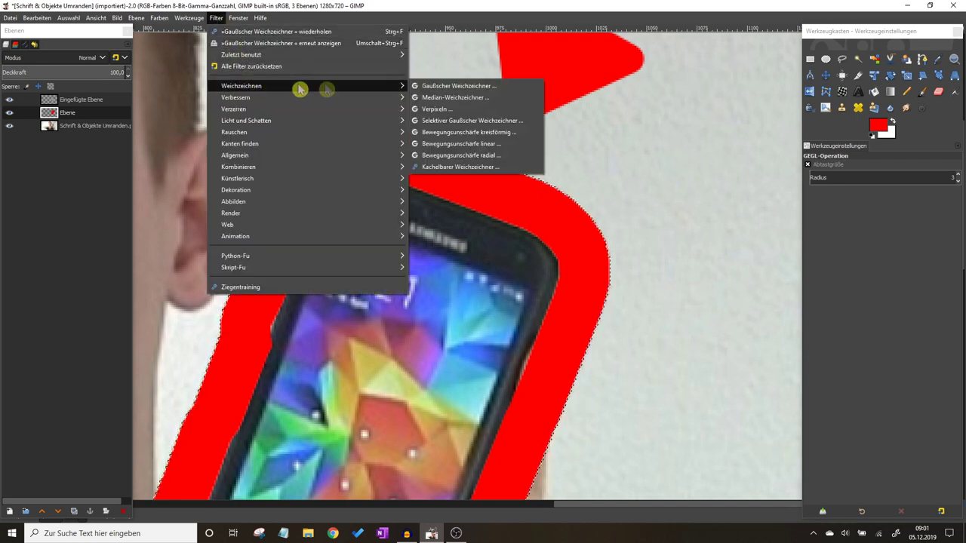
Step: Gaussian-blur the red border on Ebene with X and Y size 1,00
click(434, 86)
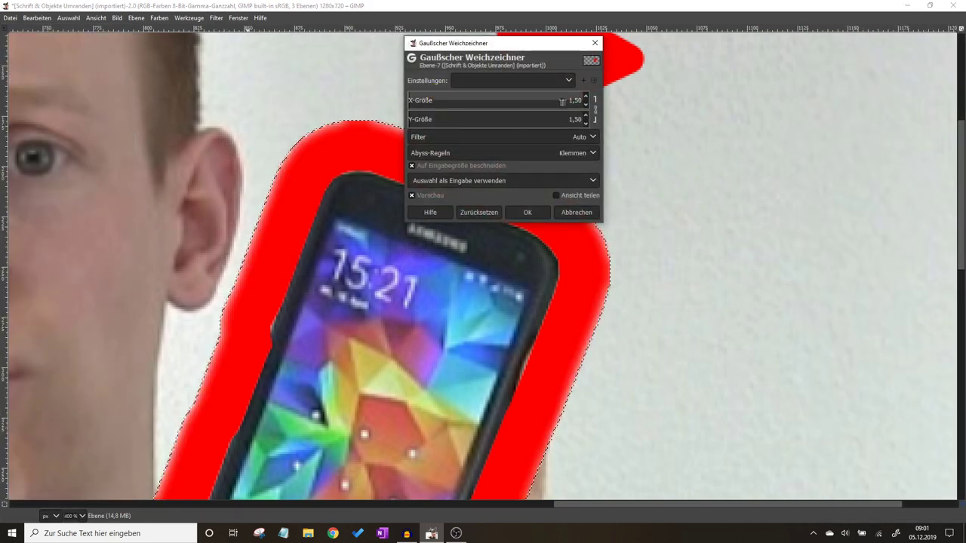
click(587, 98)
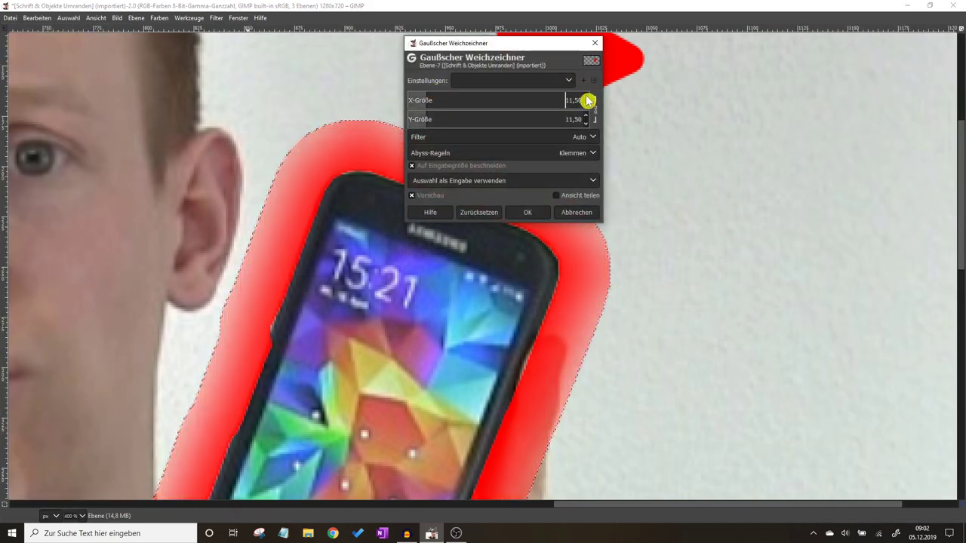
drag(588, 100, 588, 100)
click(588, 106)
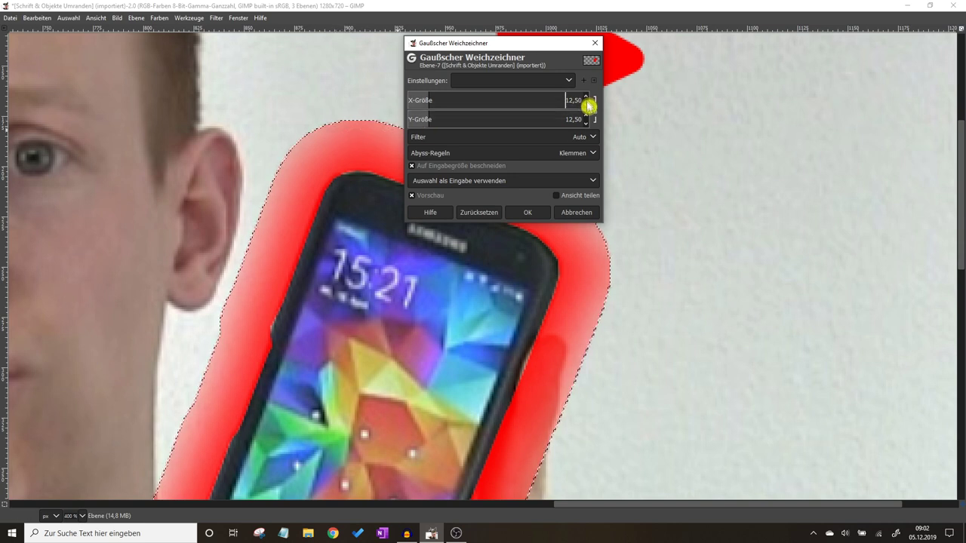
drag(589, 108, 588, 108)
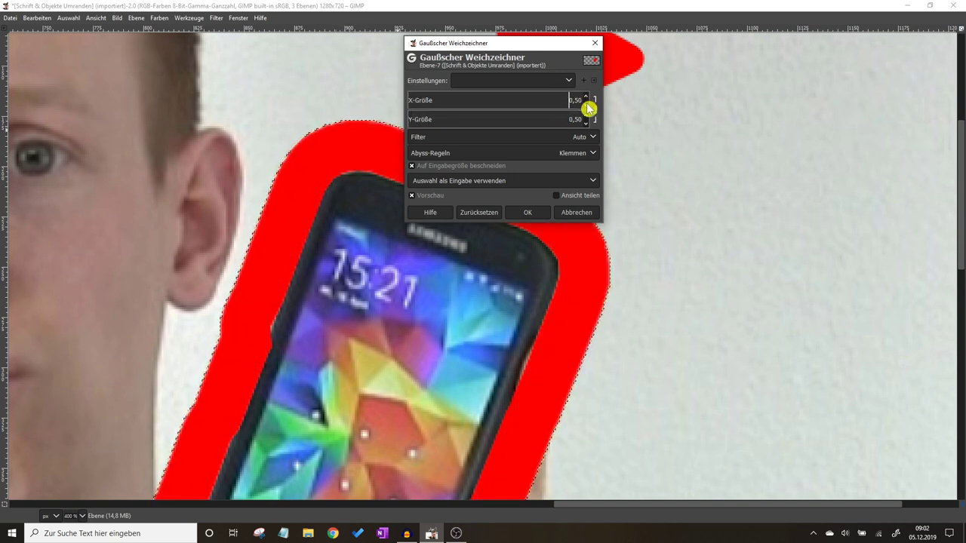
click(587, 98)
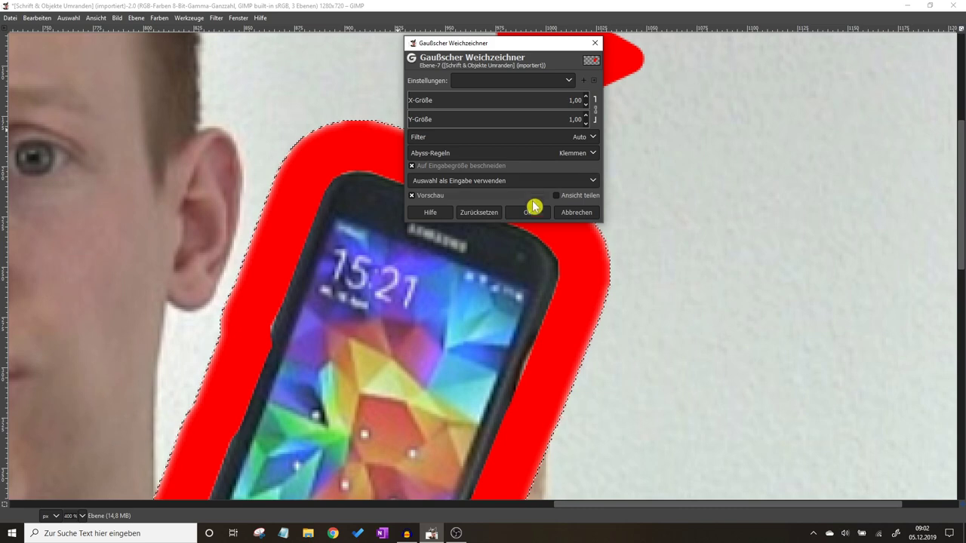
click(532, 212)
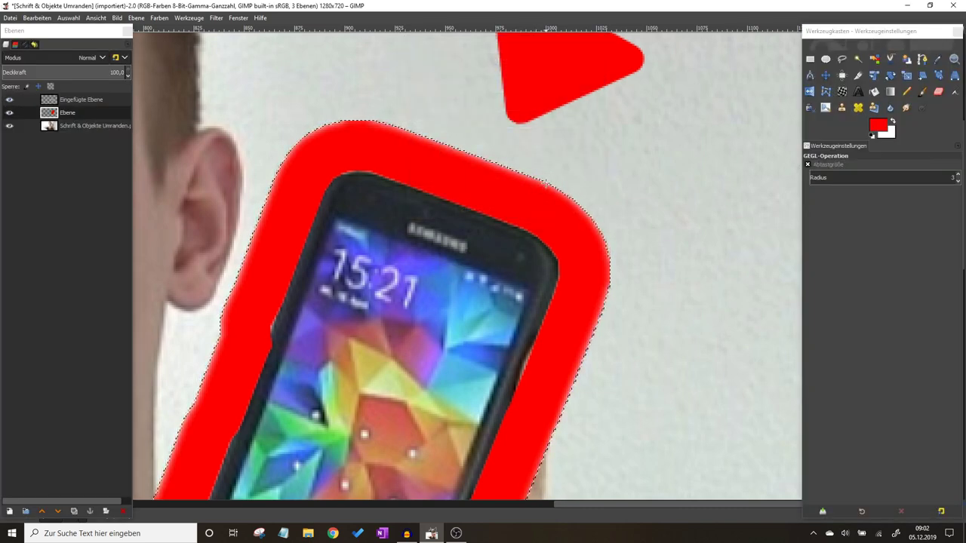
Step: On the Eingefügte Ebene layer, set up the Paintbrush with Hardness 075 at size 11
scroll(434, 291, up, 1)
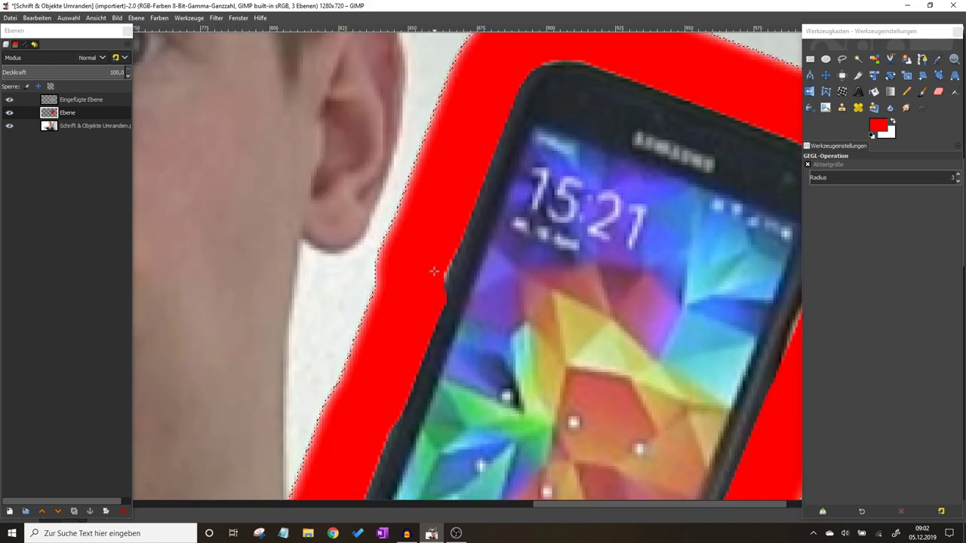
click(97, 101)
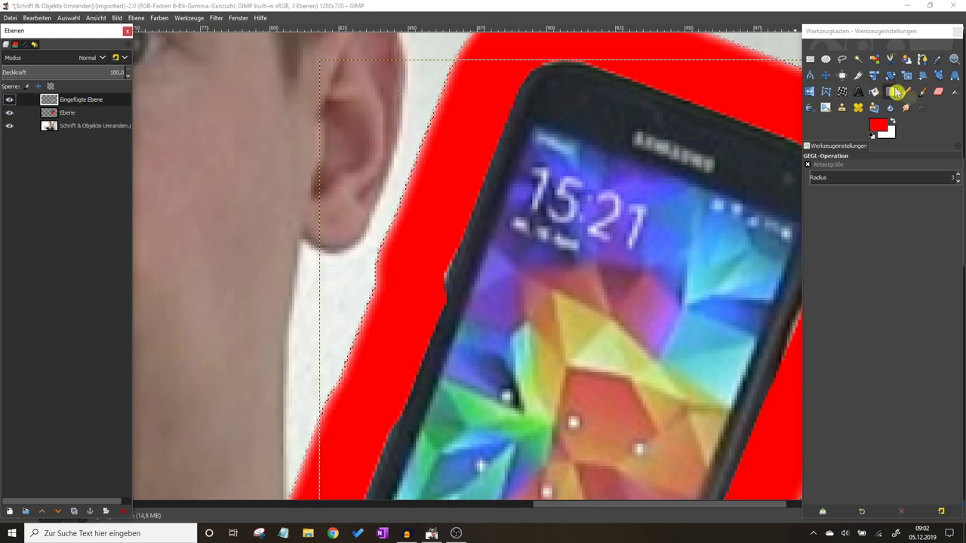
click(924, 93)
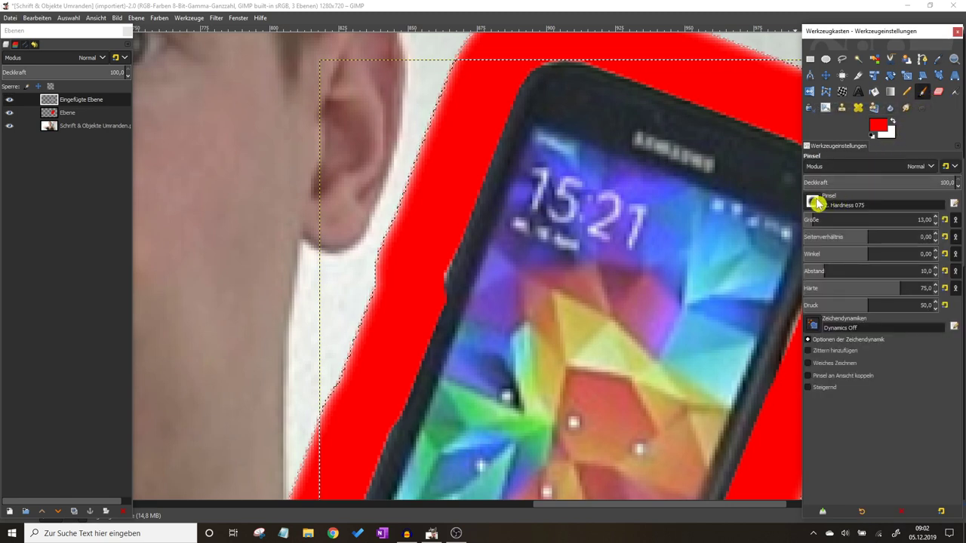
click(817, 203)
click(818, 203)
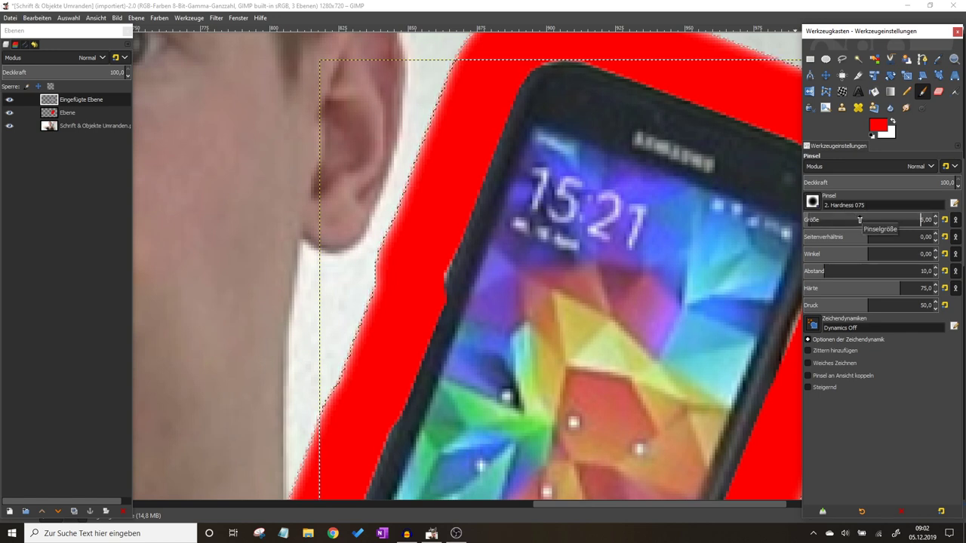
drag(860, 220, 862, 220)
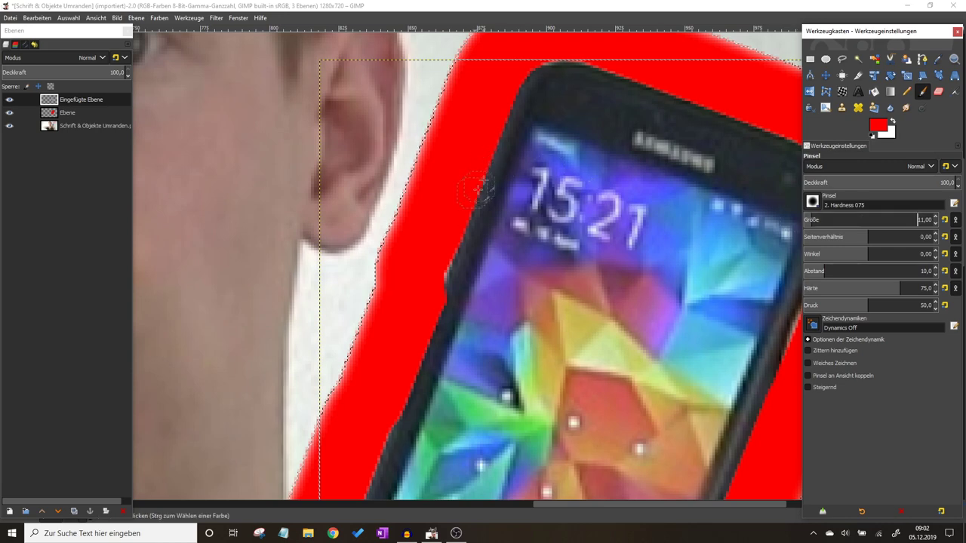
Step: Paint red over the gap along the phone's edge to close the outline
scroll(460, 212, up, 2)
scroll(457, 214, up, 3)
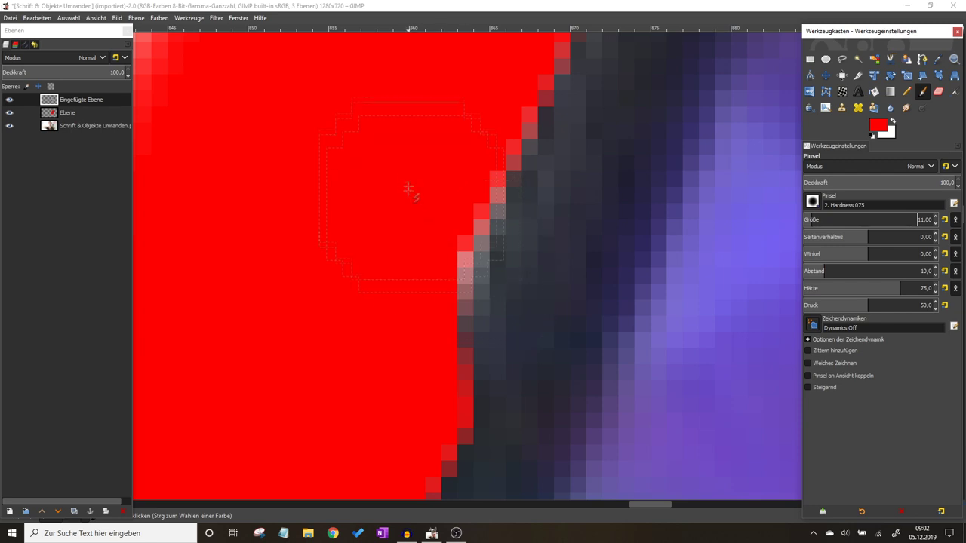
click(442, 138)
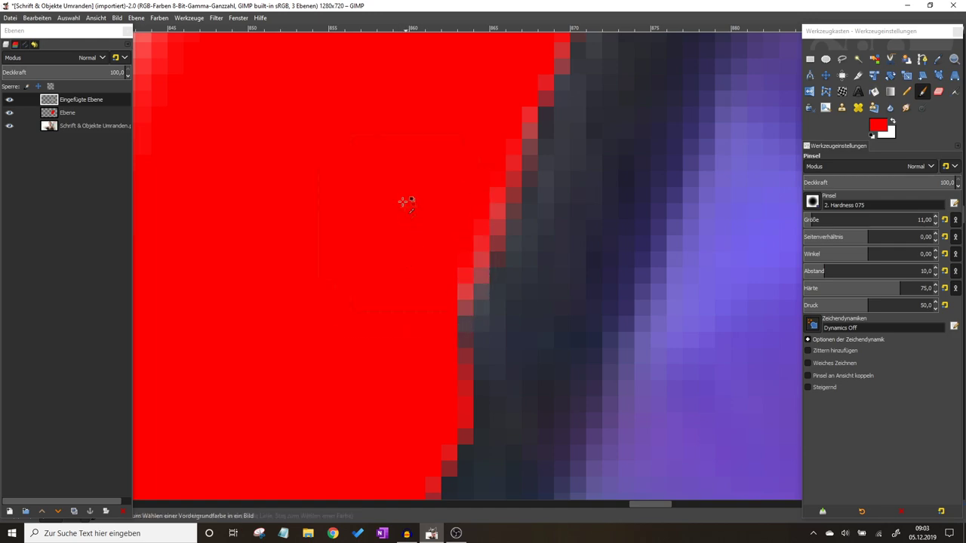
scroll(407, 205, down, 5)
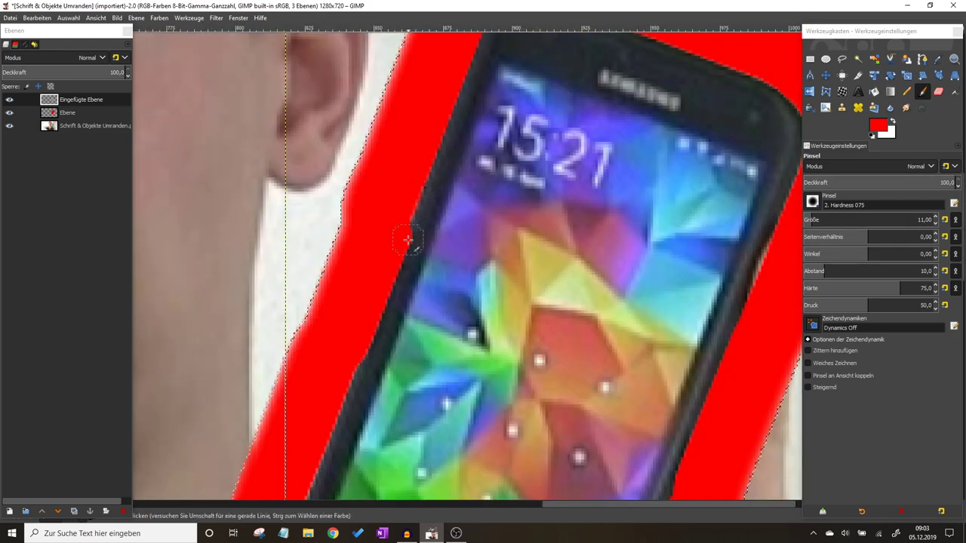
scroll(411, 181, down, 2)
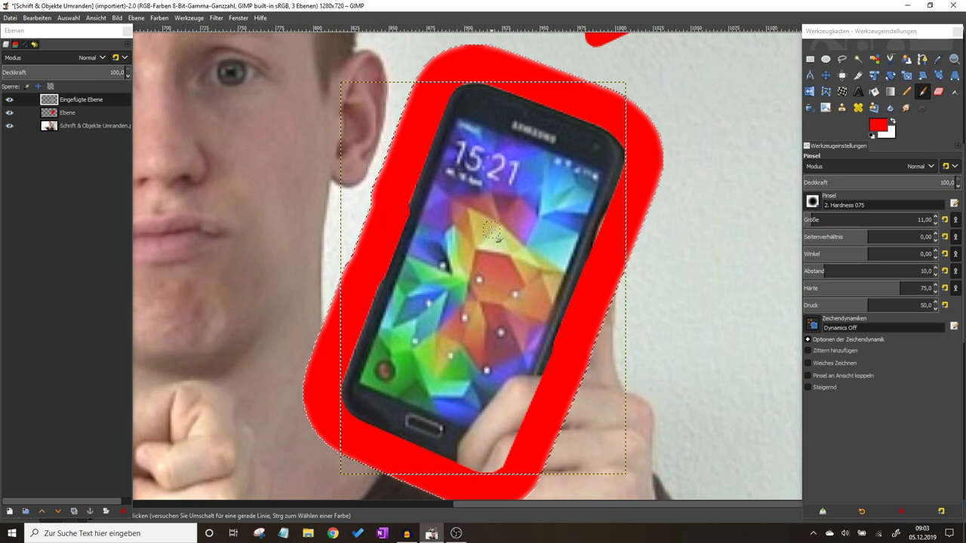
Step: Clear the selection around the red outline and make the bottom photo layer active
click(69, 17)
click(76, 47)
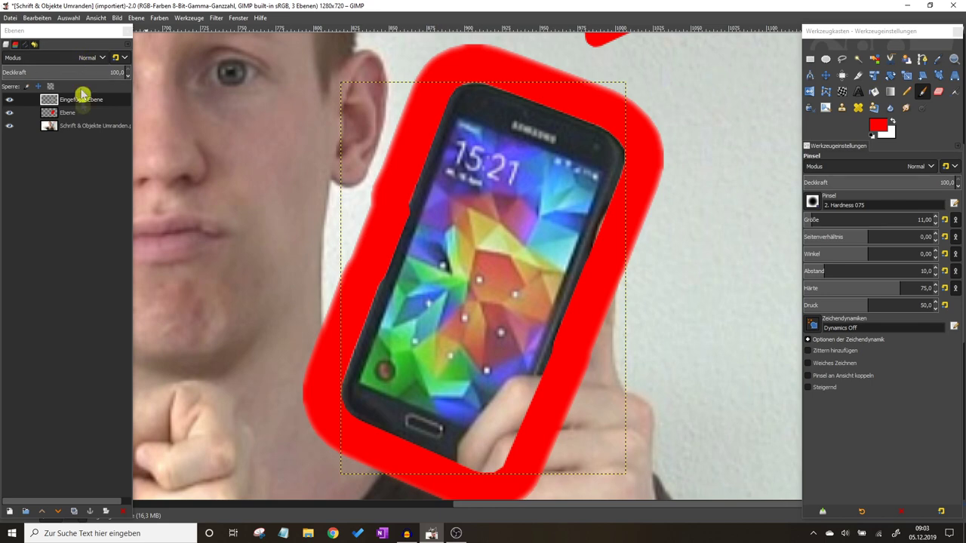
click(78, 129)
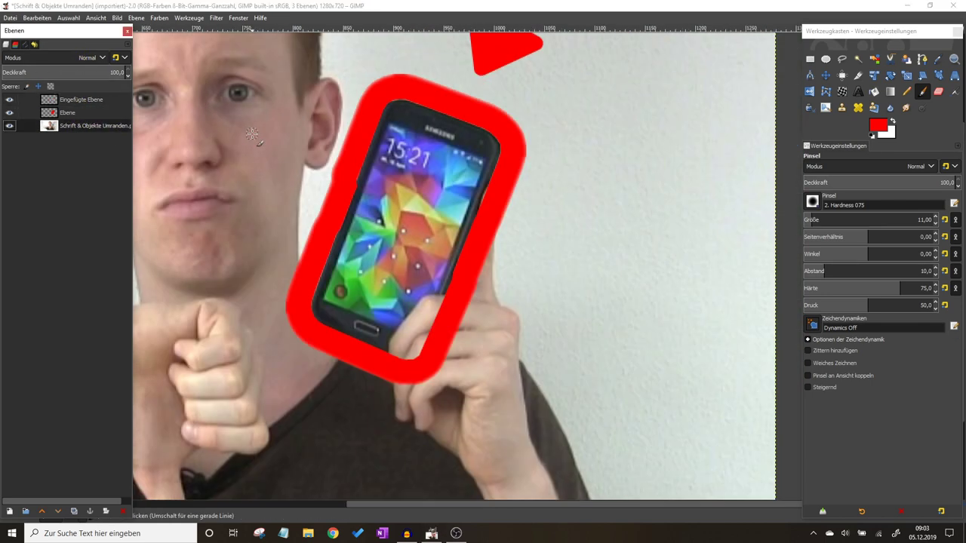
scroll(323, 150, down, 5)
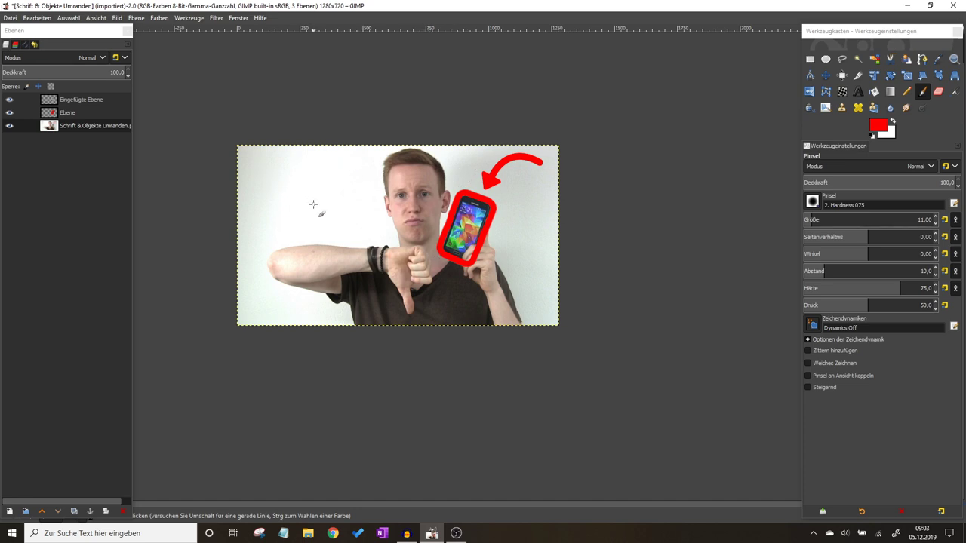
scroll(313, 204, up, 4)
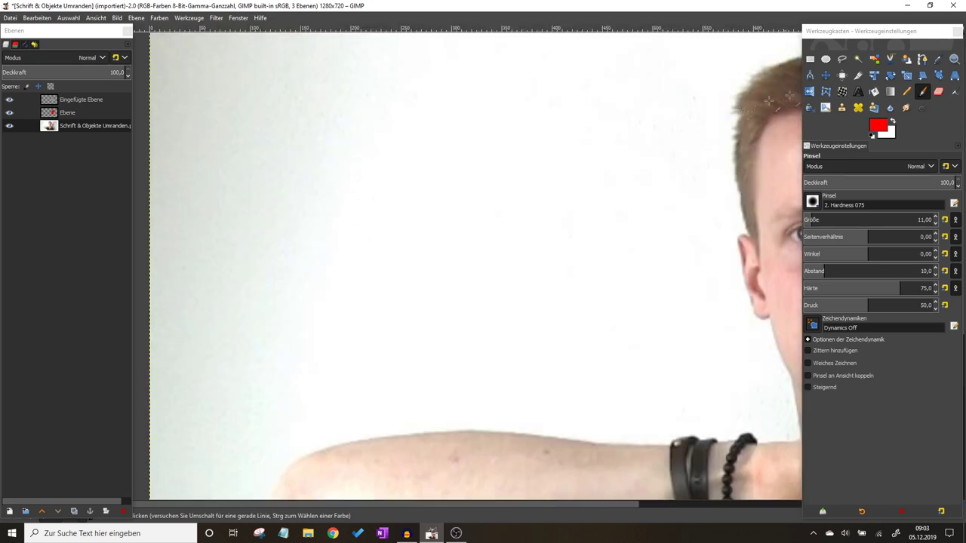
Step: Add a text box over the upper-left background reading 'Handy Passwort Vergessen'
click(859, 92)
drag(177, 74, 732, 414)
text(H)
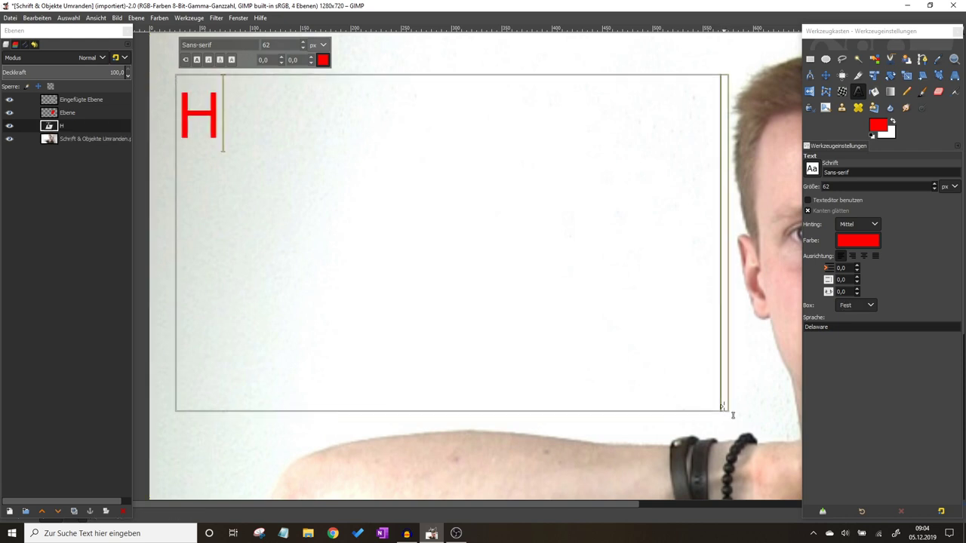
text(andy )
text(Pa)
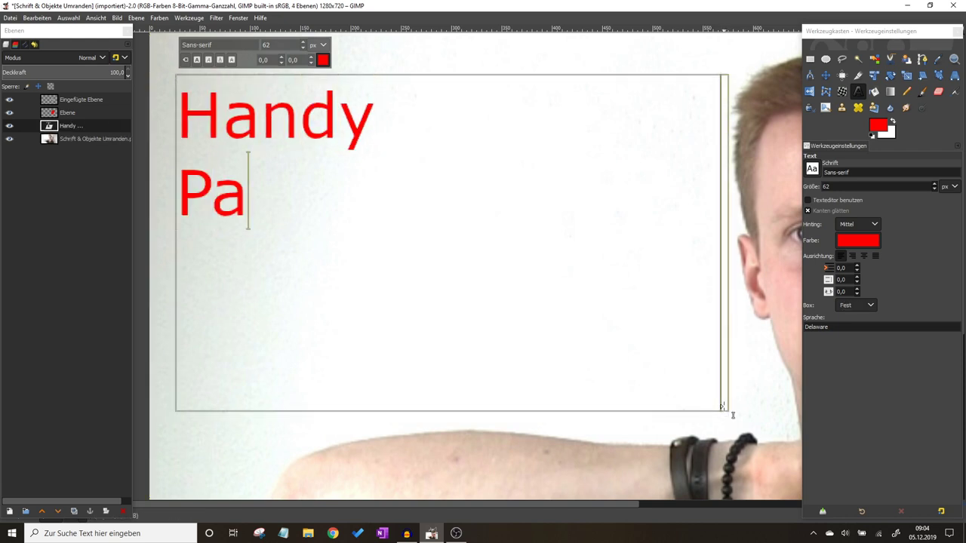
text(sswort)
key(Return)
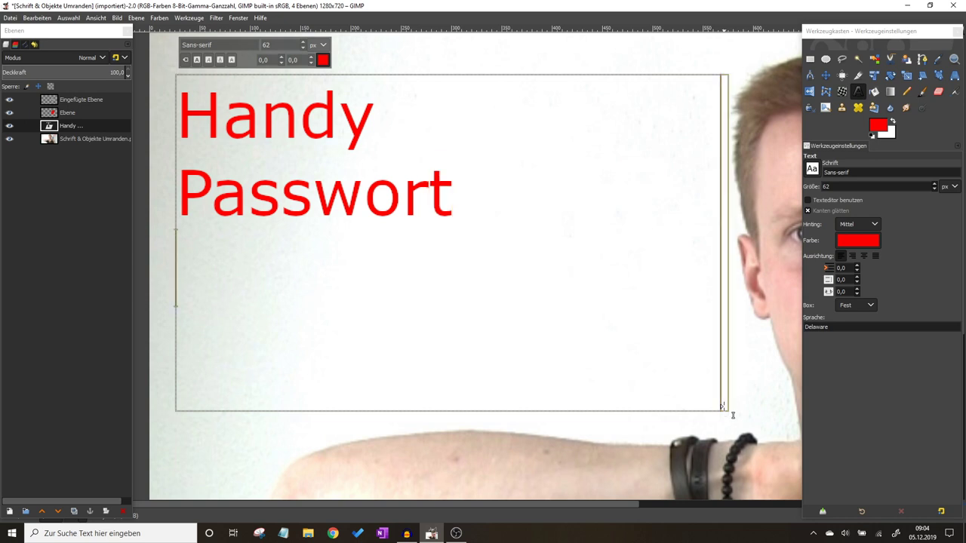
text(Ver)
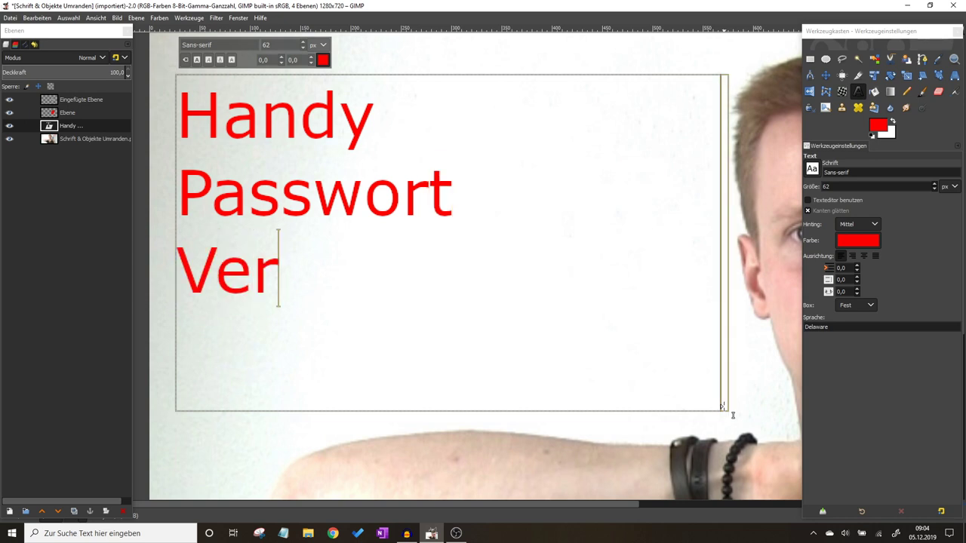
text(gessen)
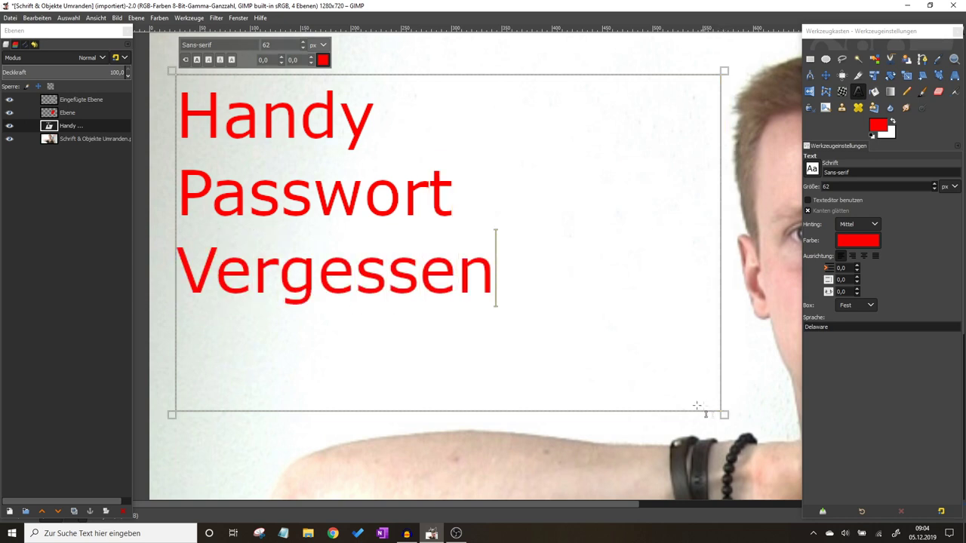
Step: Make the whole caption pale grey, size 90 and bold
mouse_move(503, 266)
mouse_down()
mouse_move(281, 185)
mouse_move(202, 123)
mouse_up()
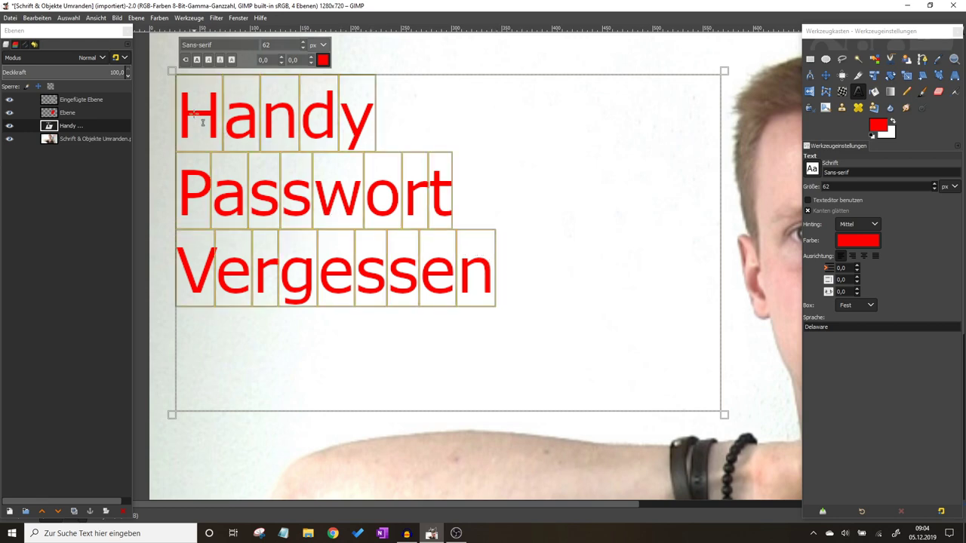
click(323, 60)
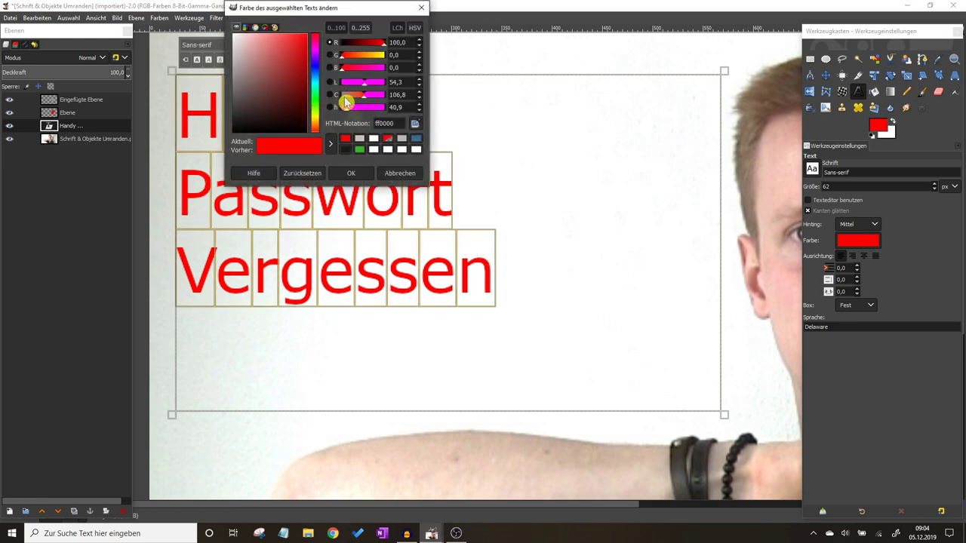
click(352, 171)
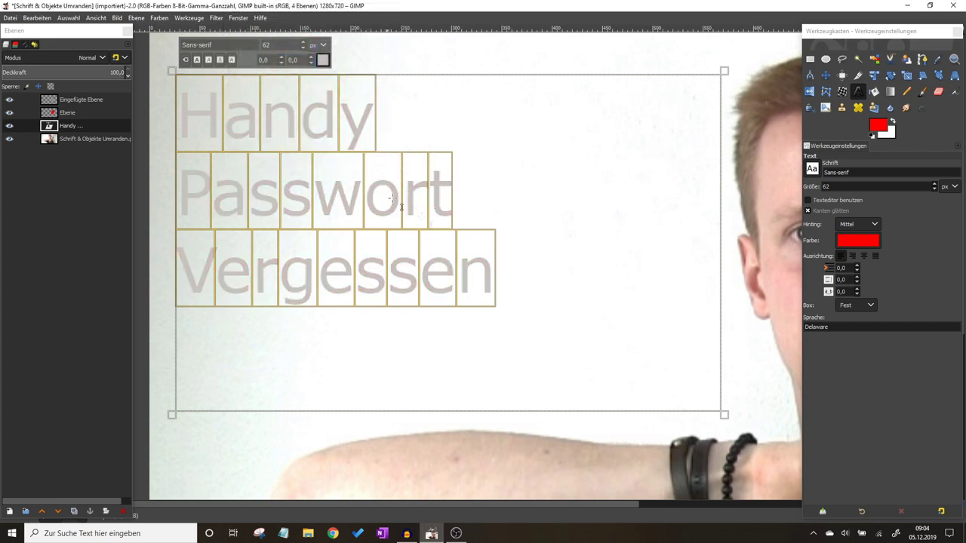
click(281, 46)
text(0)
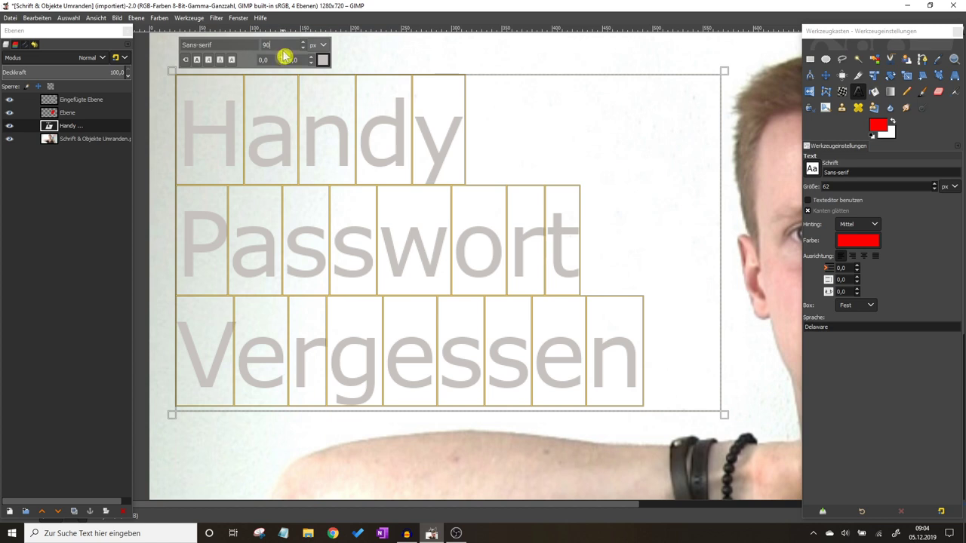
click(197, 59)
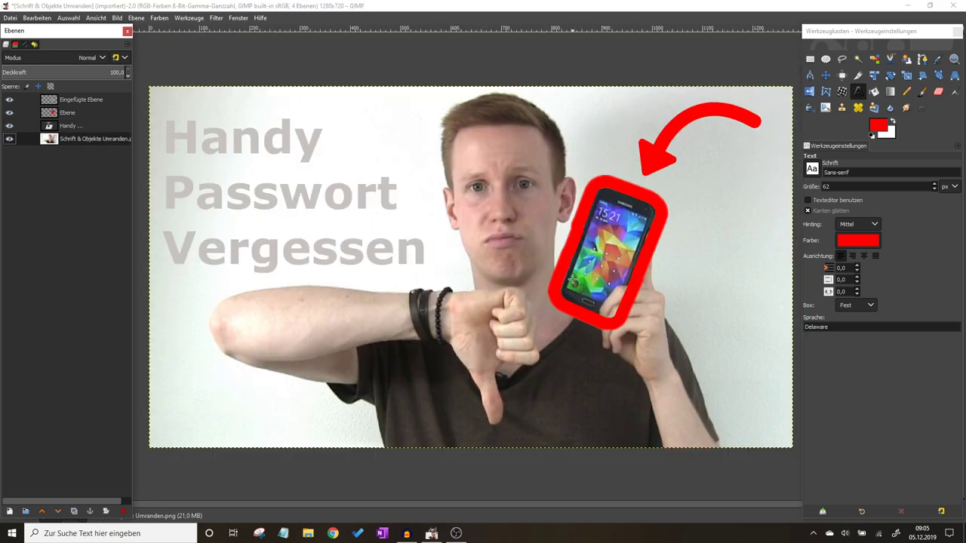
Step: Add a new transparent layer 'Ebene #1' above the photo, then reselect the text layer
drag(101, 143, 85, 130)
click(79, 128)
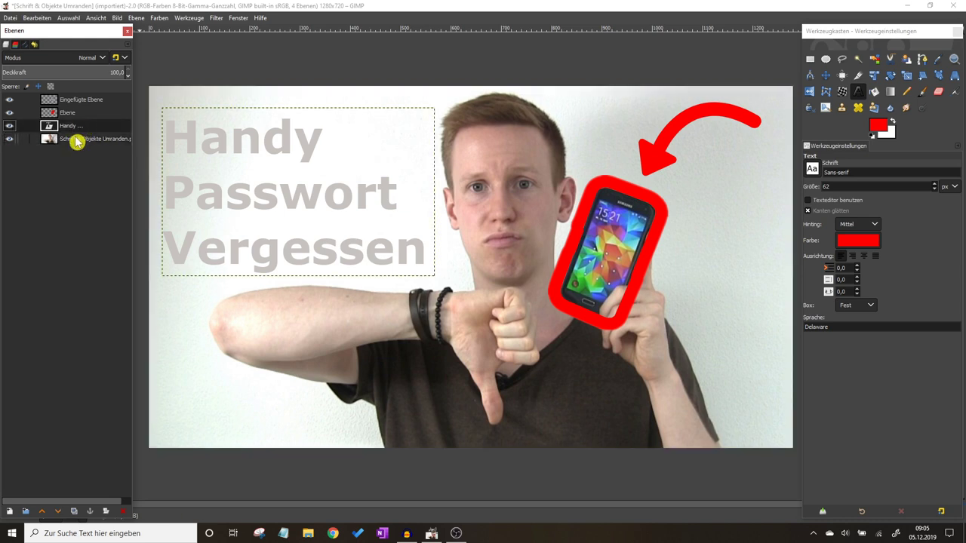
click(76, 142)
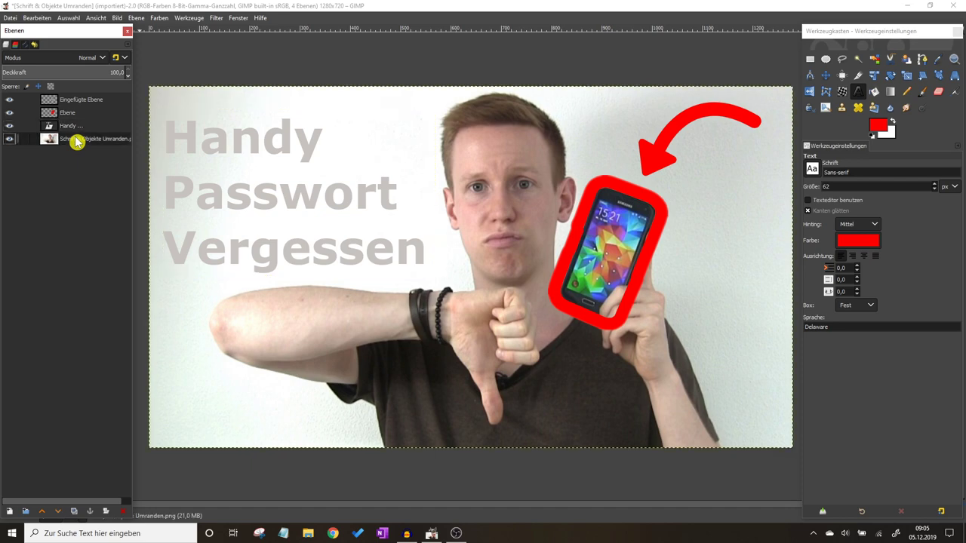
click(11, 512)
click(230, 506)
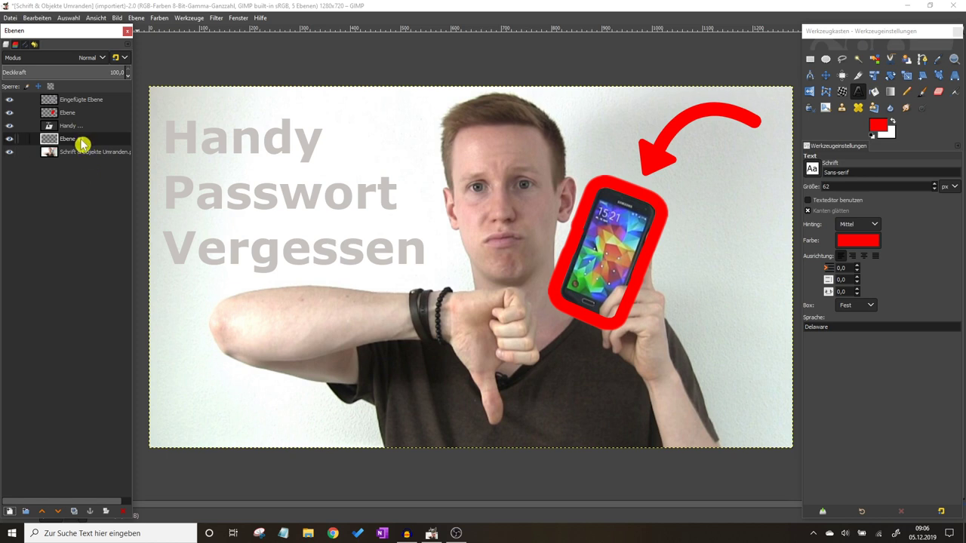
click(73, 128)
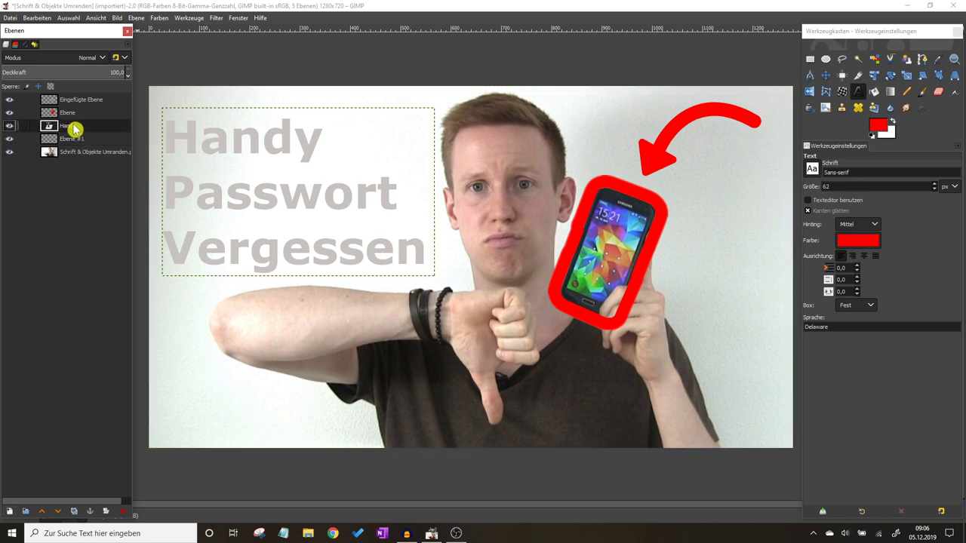
right_click(75, 129)
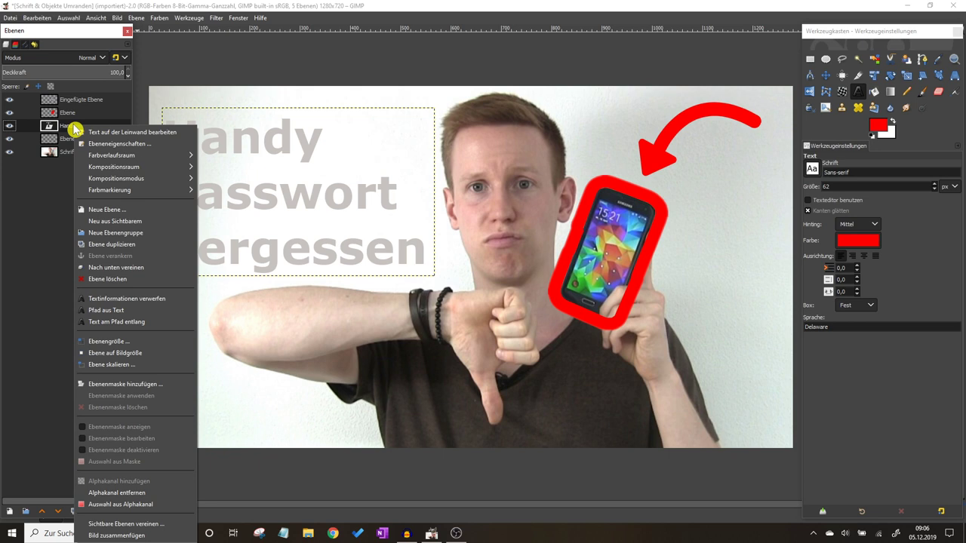
Step: Turn the caption letters into a selection with Alpha to Selection and grow it by 5 px
click(116, 510)
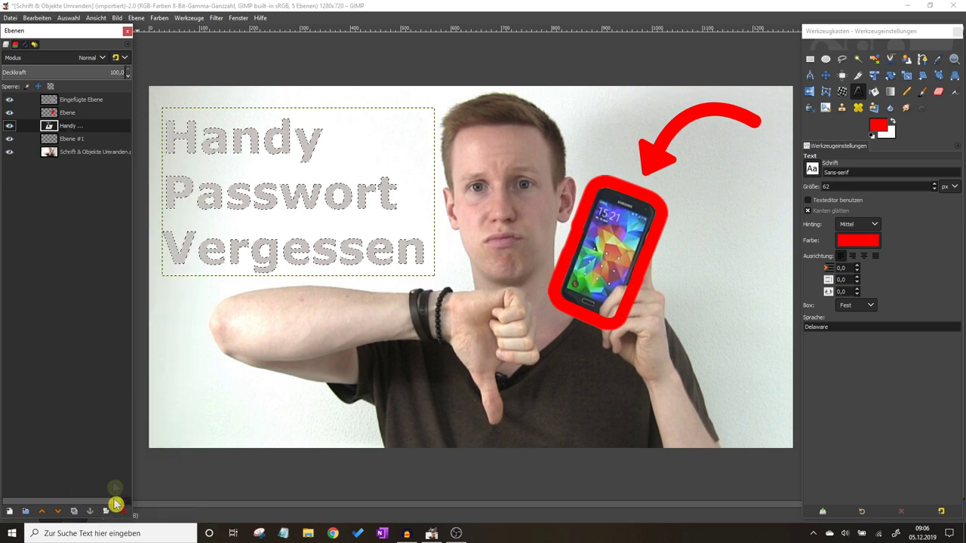
click(75, 19)
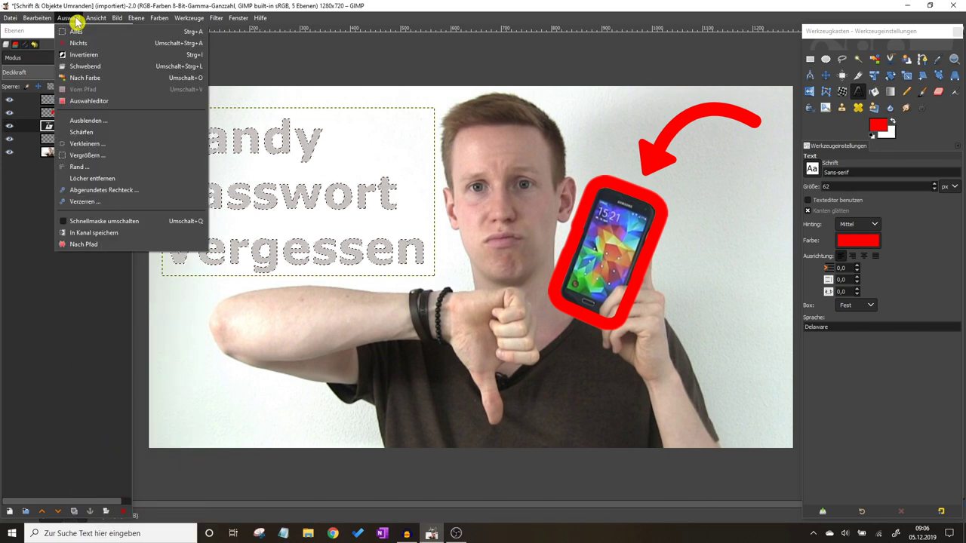
click(92, 156)
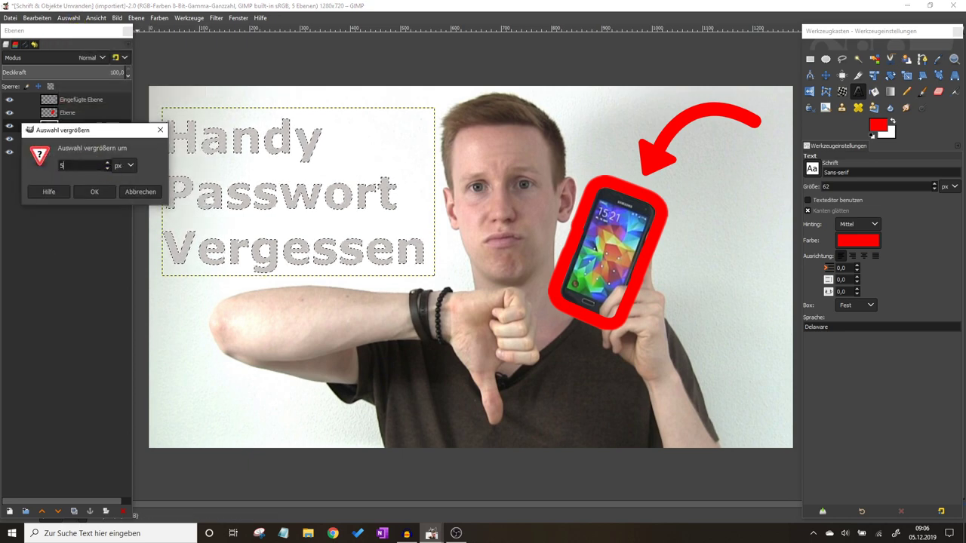
text(5)
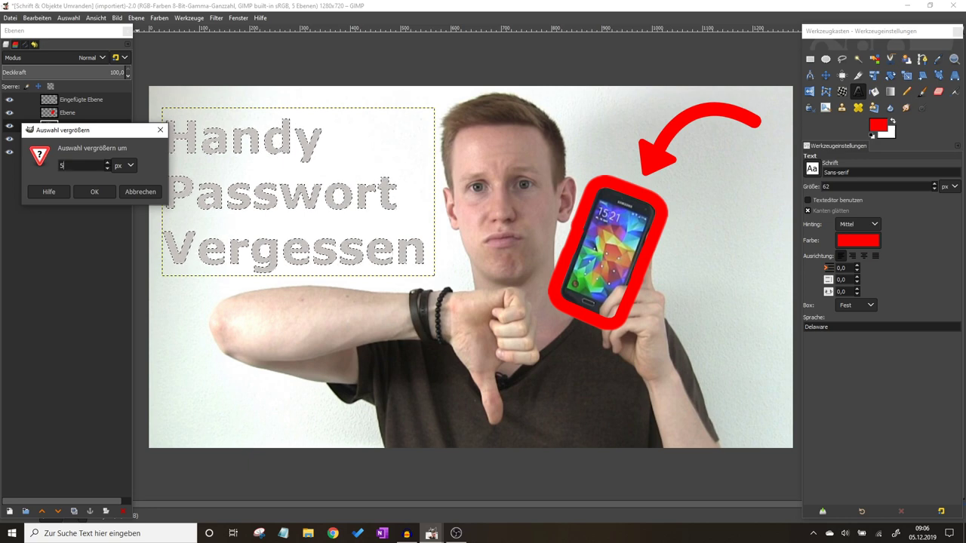
click(94, 192)
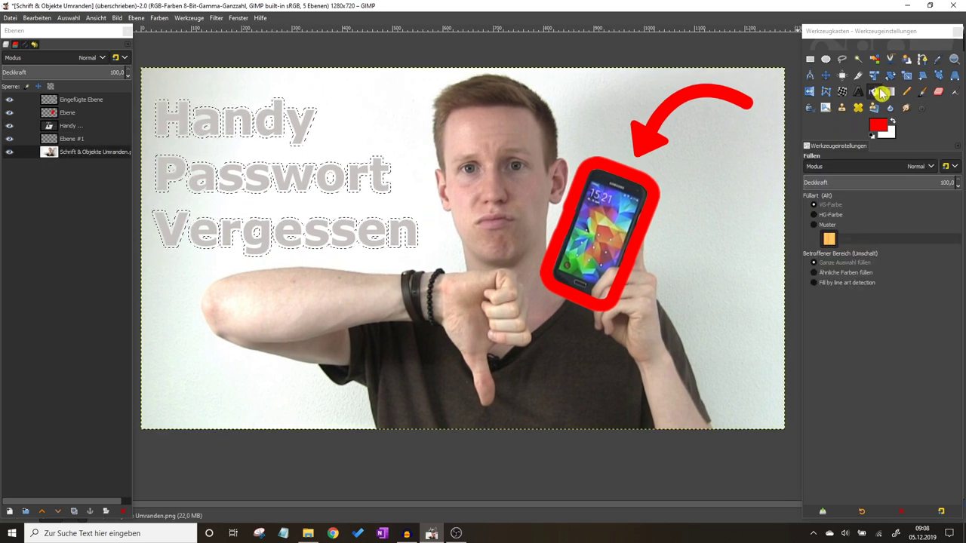
Step: Bucket-fill the grown letter selection with red on Ebene #1, then clear the selection
click(879, 90)
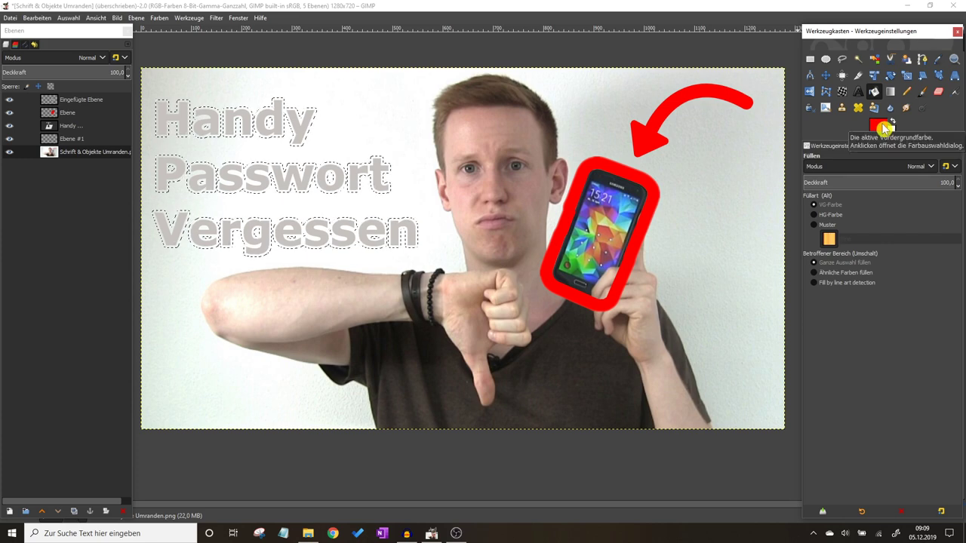
click(75, 139)
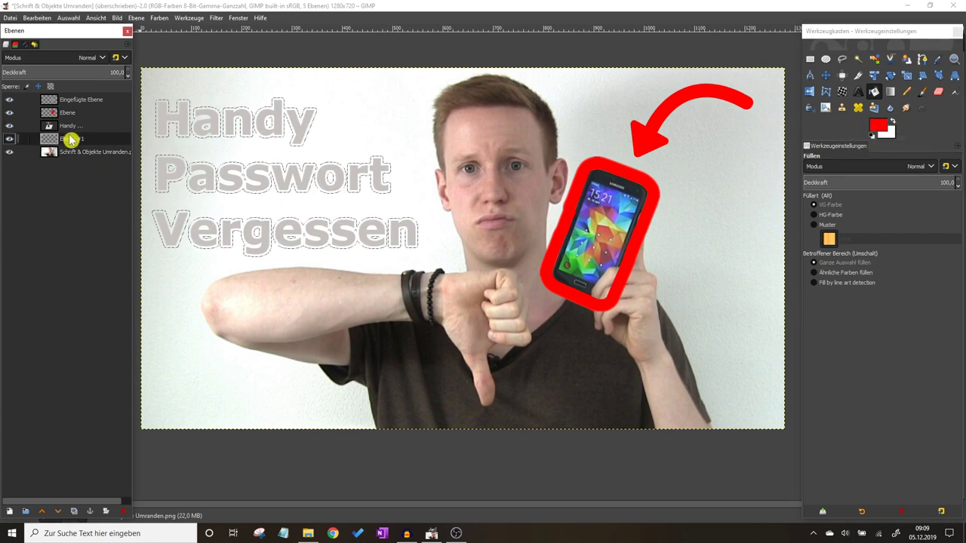
click(235, 123)
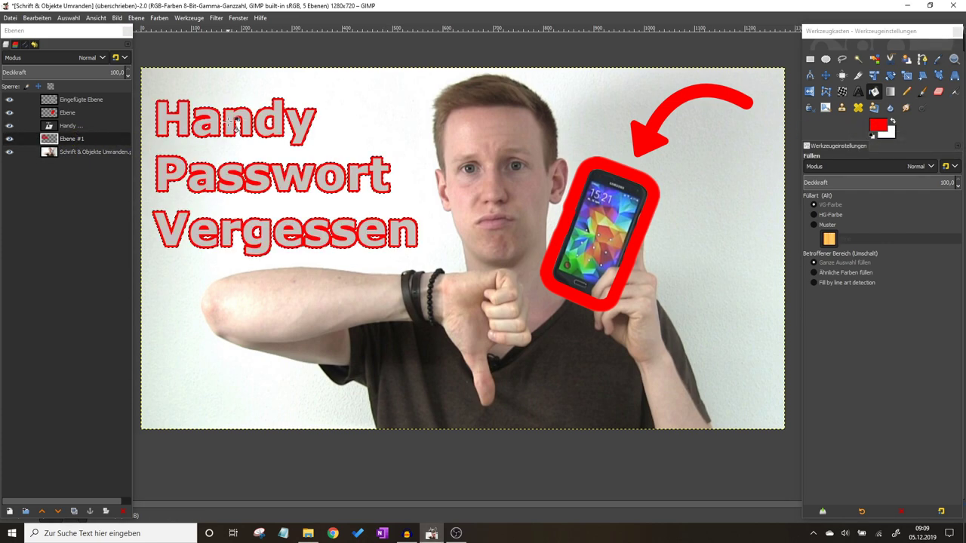
click(68, 21)
click(71, 39)
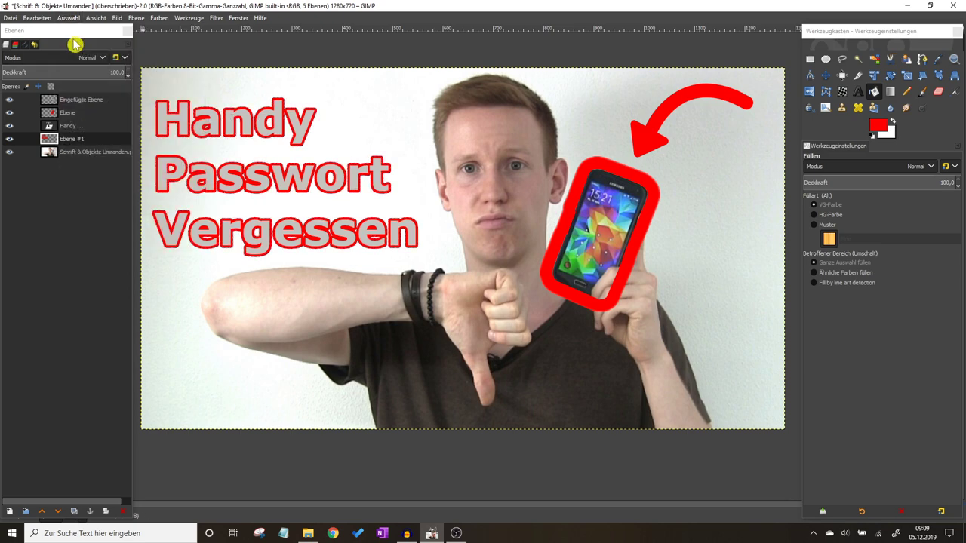
click(77, 152)
scroll(174, 125, down, 1)
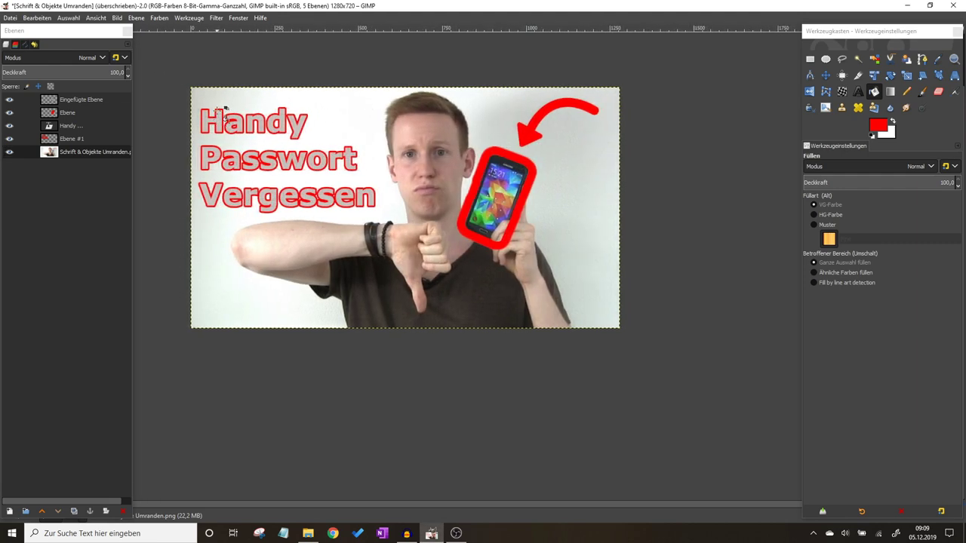
Step: Export the image as 'Schrift & Objekte Umranden.png' to Downloads and show that folder in Explorer
click(13, 19)
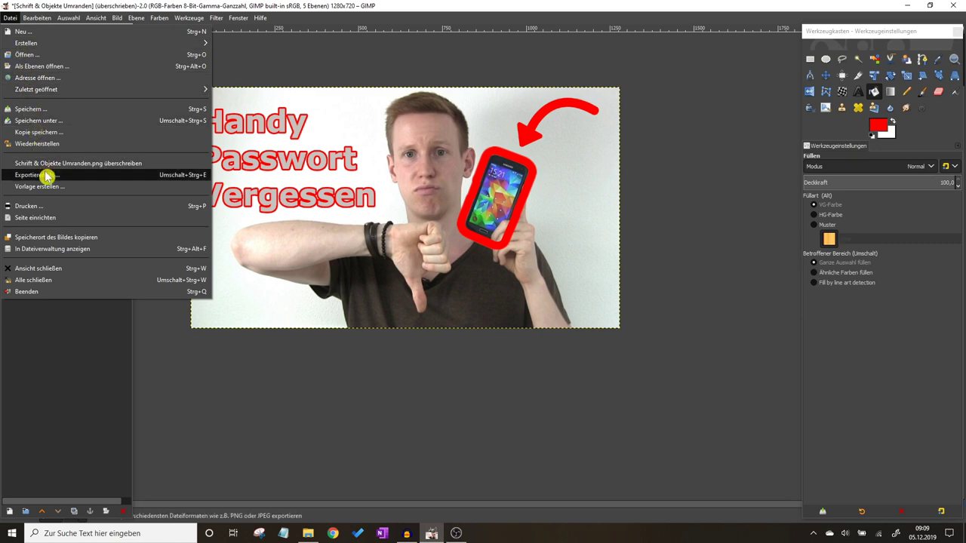
click(43, 175)
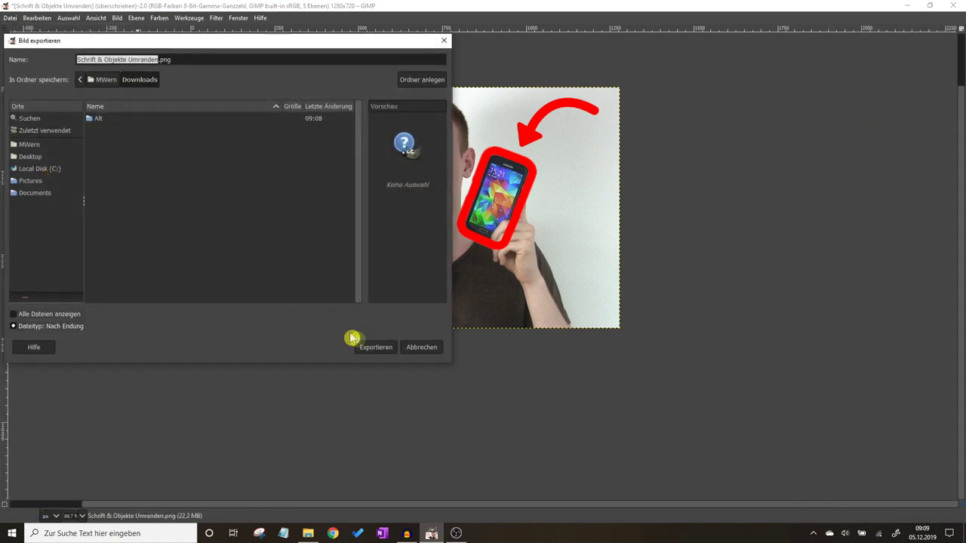
click(388, 347)
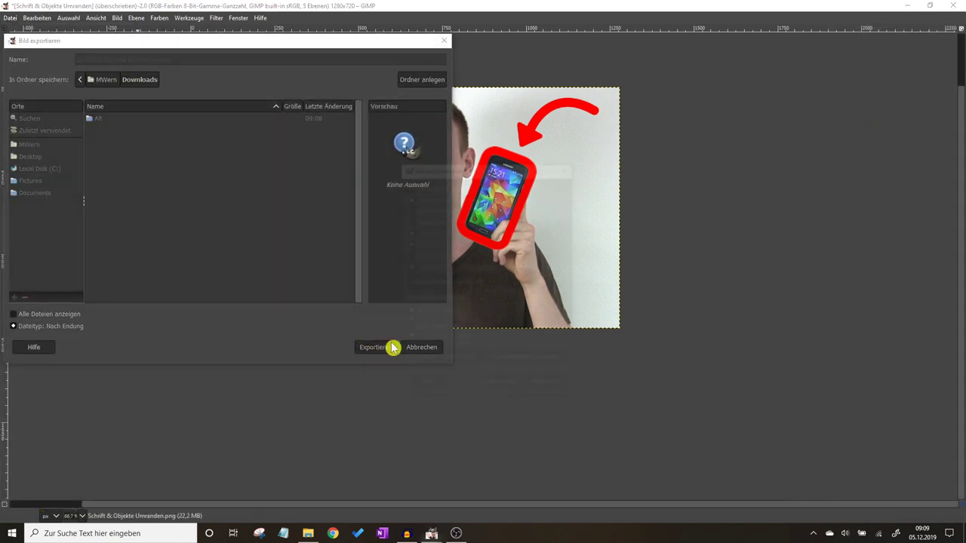
click(501, 386)
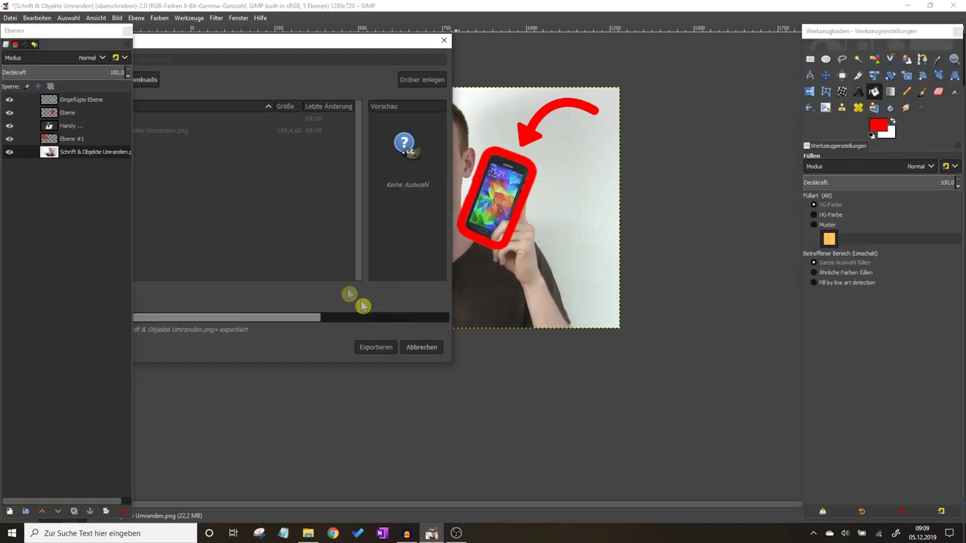
click(310, 536)
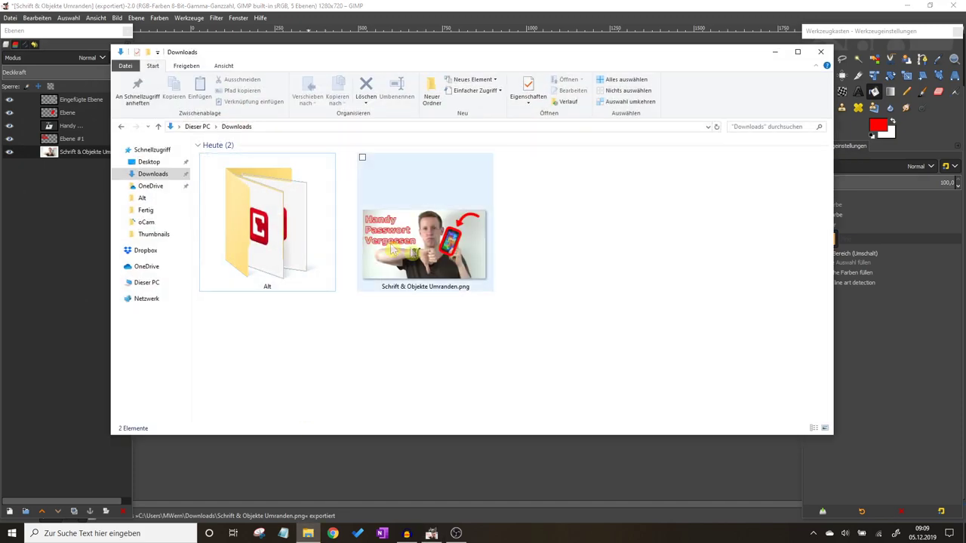
Step: Open 'Schrift & Objekte Umranden.png' from Downloads in the photo viewer
double_click(435, 255)
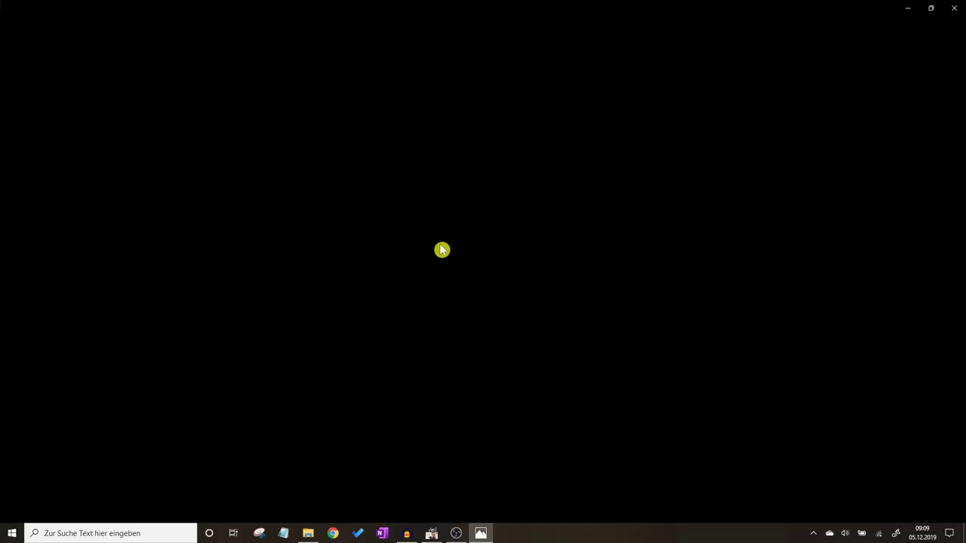